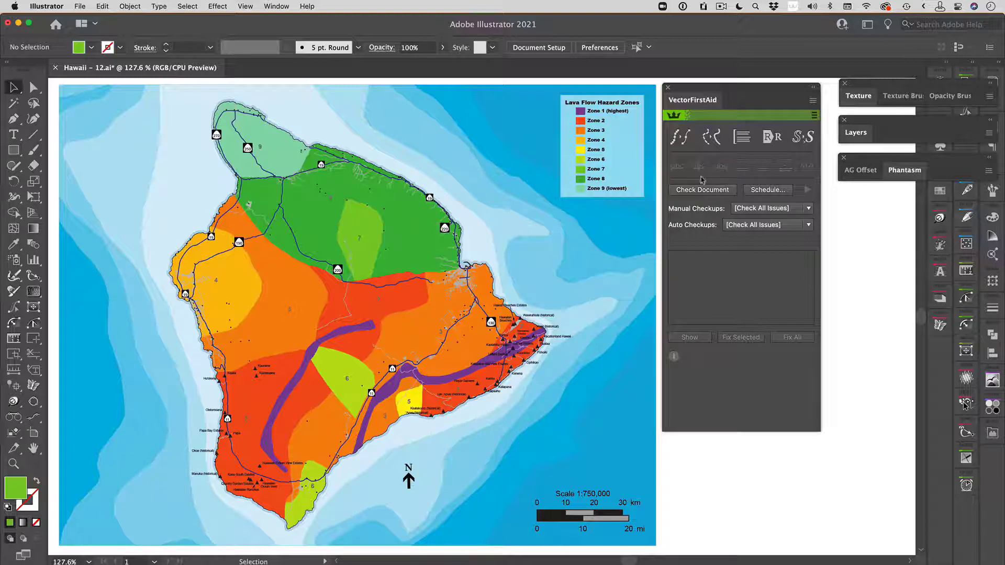
# Check the document for all issues with VectorFirstAid and remove the redundant points
pyautogui.click(703, 192)
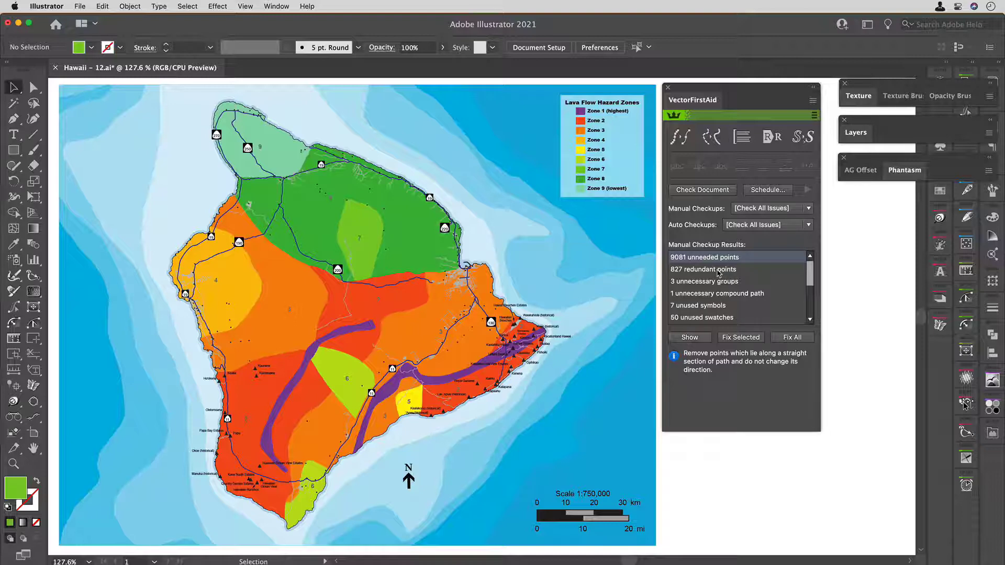
pyautogui.click(718, 269)
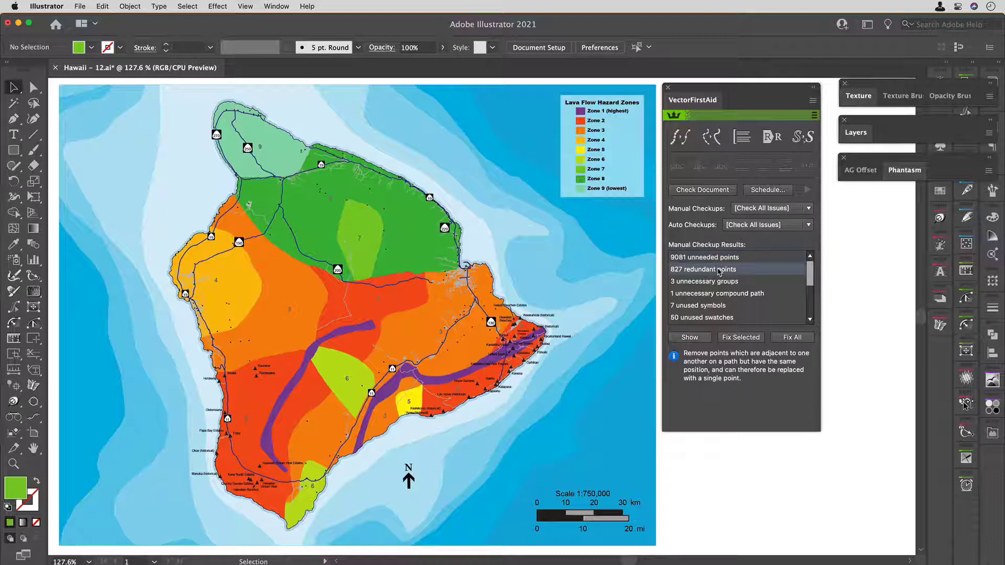
pyautogui.click(742, 339)
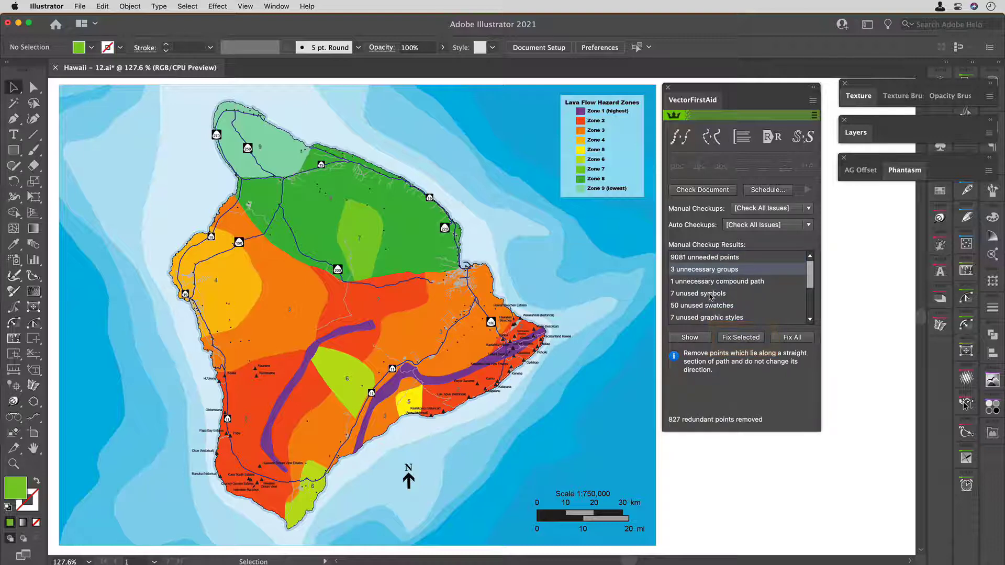
# Fix the unused graphic styles and the unnecessary handles listed in the manual checkup results
pyautogui.click(706, 318)
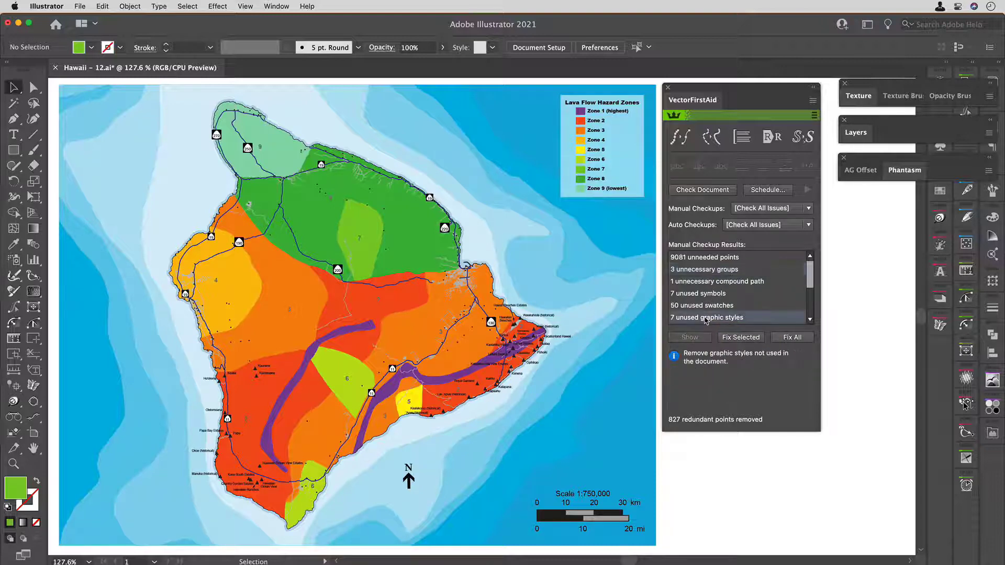
pyautogui.click(740, 339)
pyautogui.scroll(-5, 731, 299)
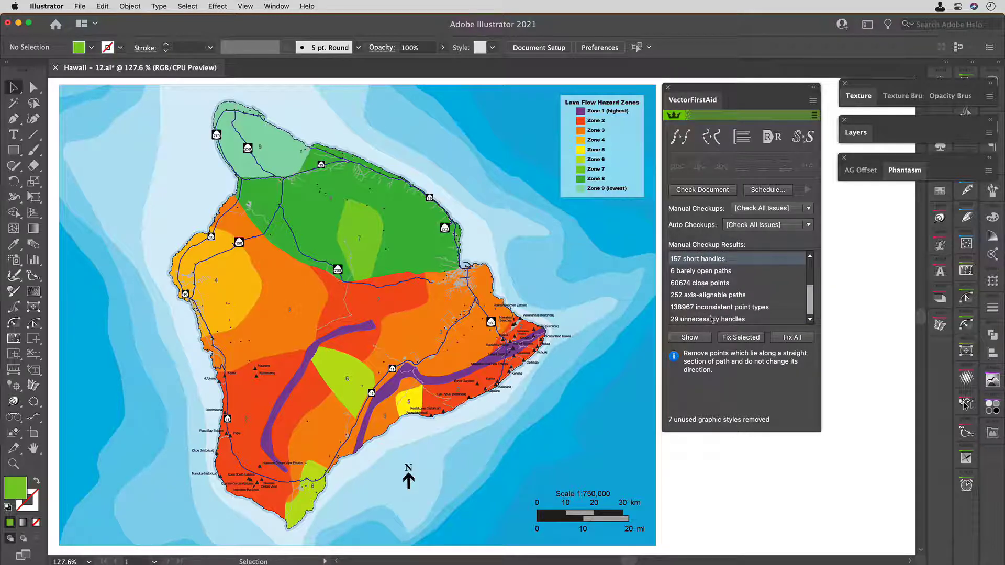
pyautogui.click(711, 319)
pyautogui.click(748, 340)
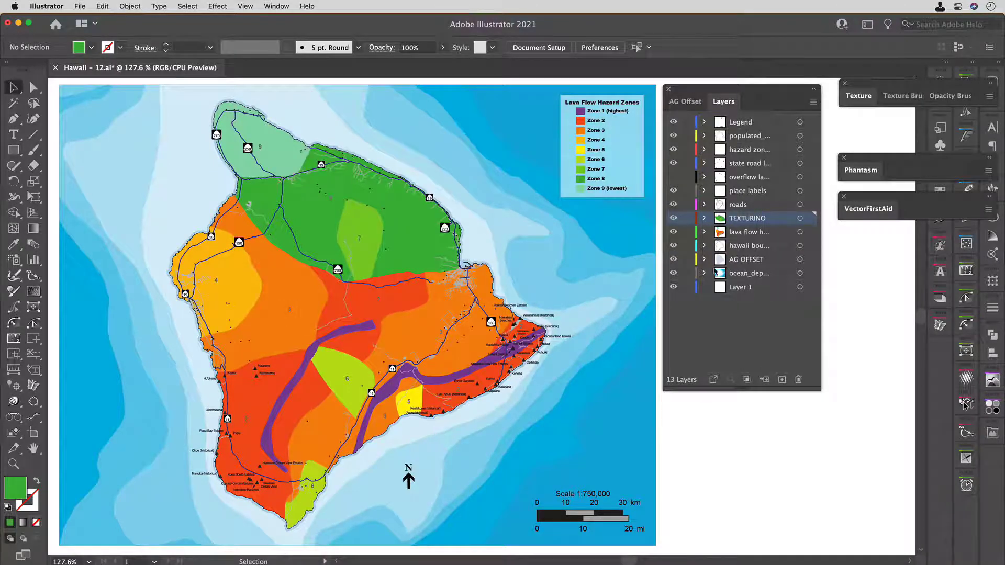
# Apply AG Offset with its default settings to the whole AG OFFSET layer
pyautogui.click(800, 259)
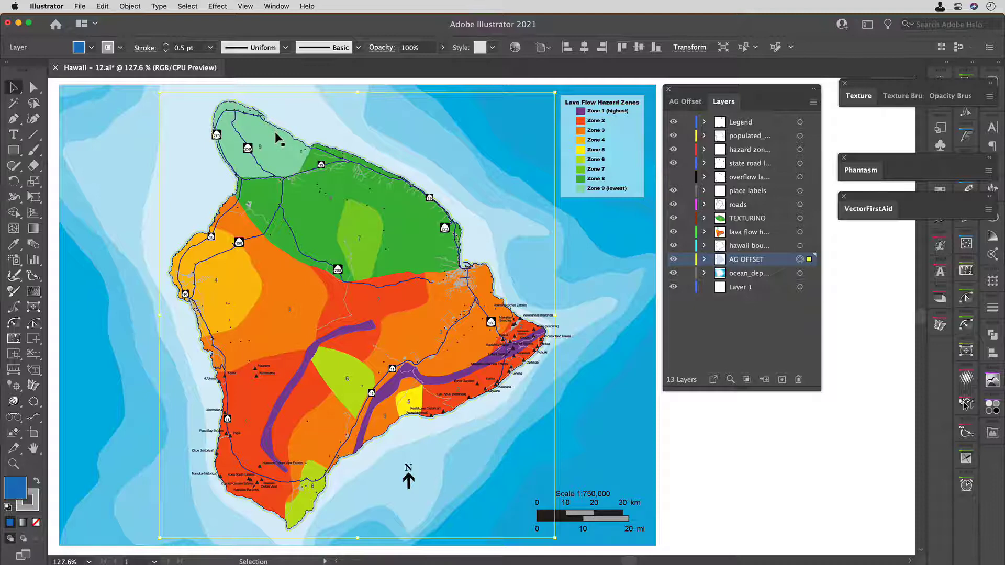
pyautogui.click(686, 105)
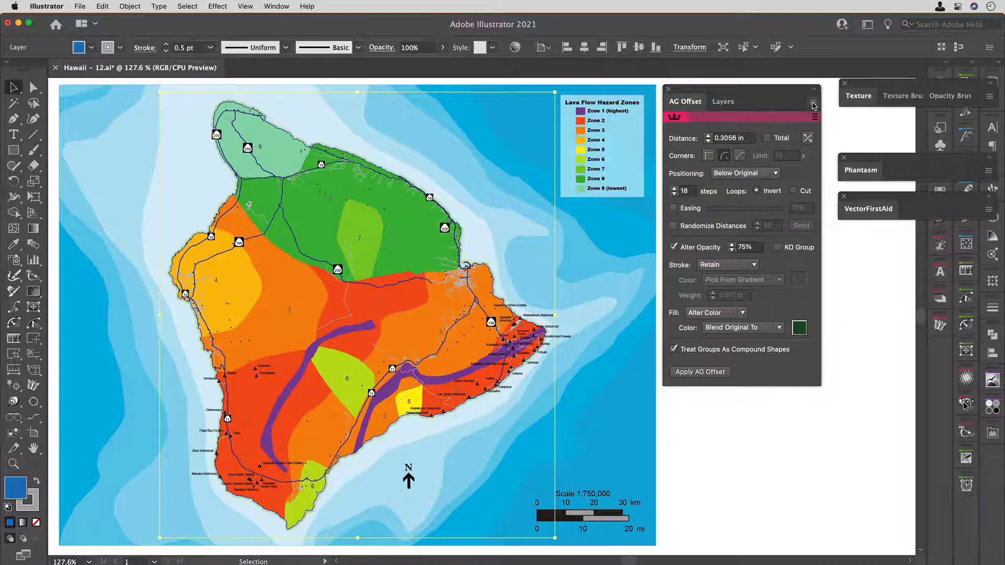
pyautogui.click(813, 103)
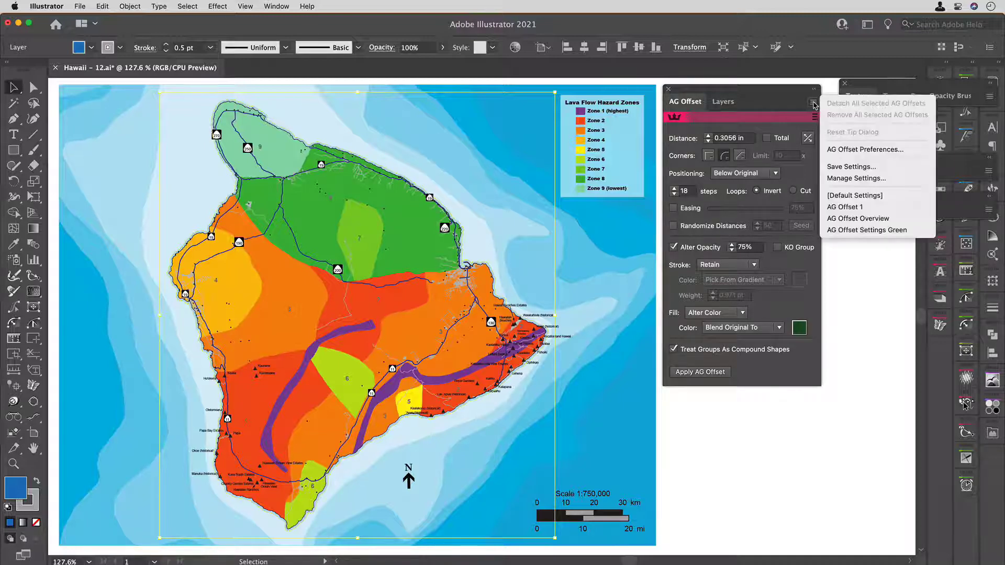
pyautogui.click(856, 195)
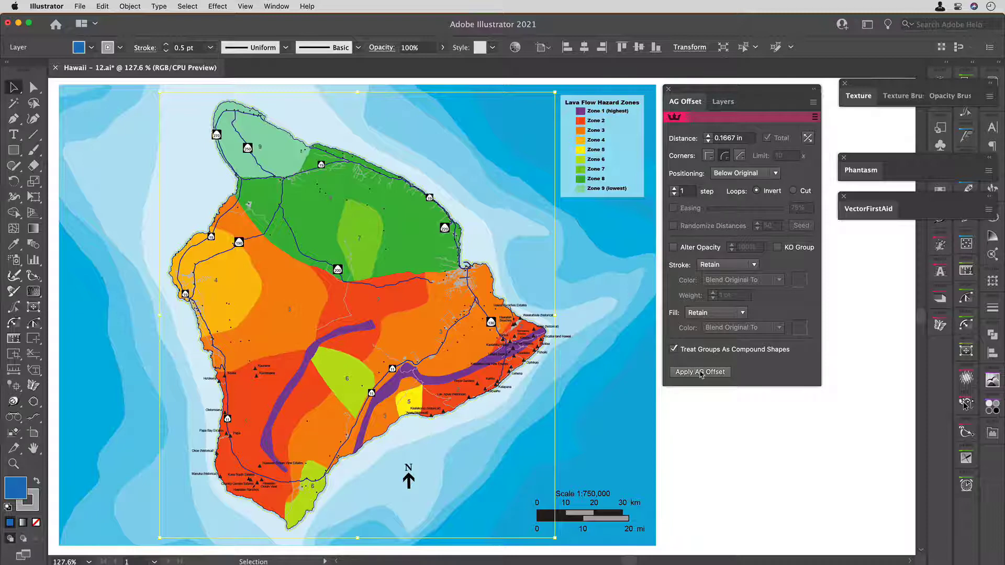
pyautogui.click(700, 372)
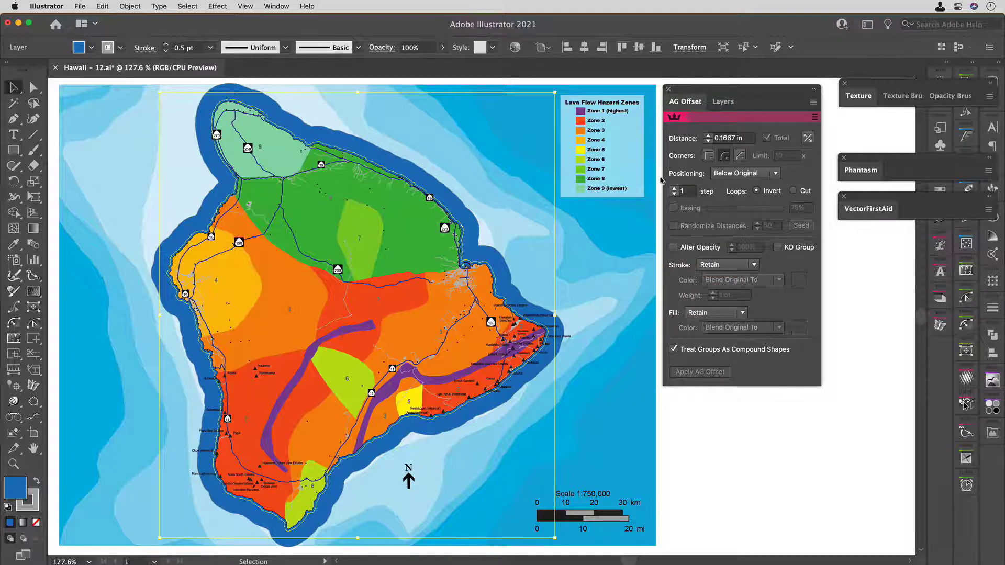
# Set the AG Offset to 4 steps at a distance of 0.0625 in per step, with the Total option off
pyautogui.click(674, 189)
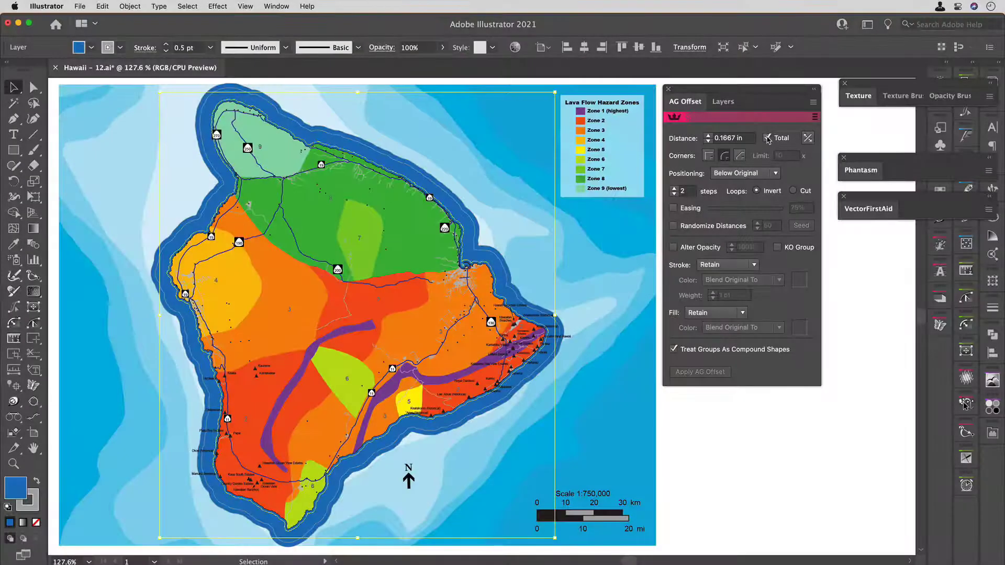
pyautogui.click(767, 138)
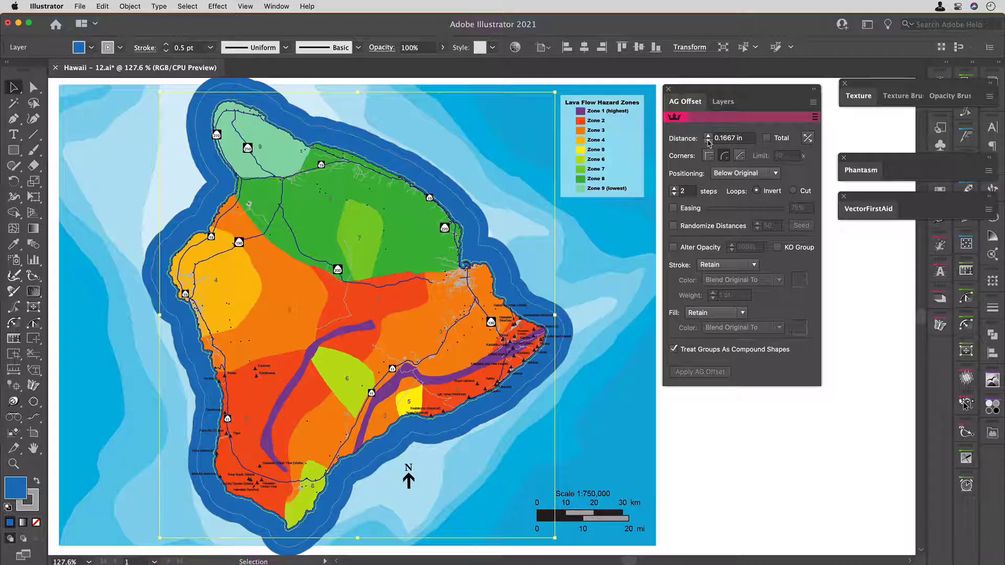
pyautogui.click(708, 142)
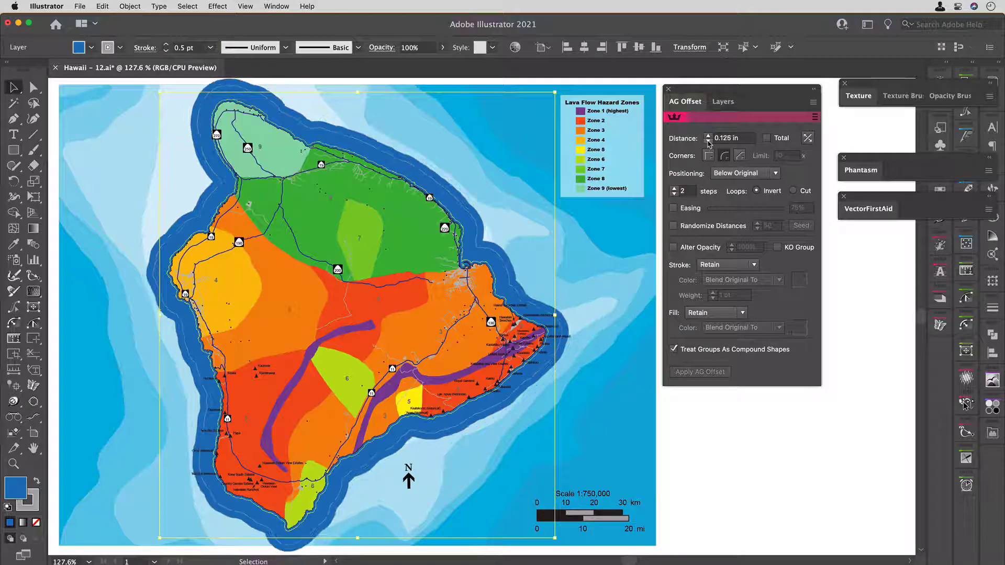
pyautogui.click(708, 141)
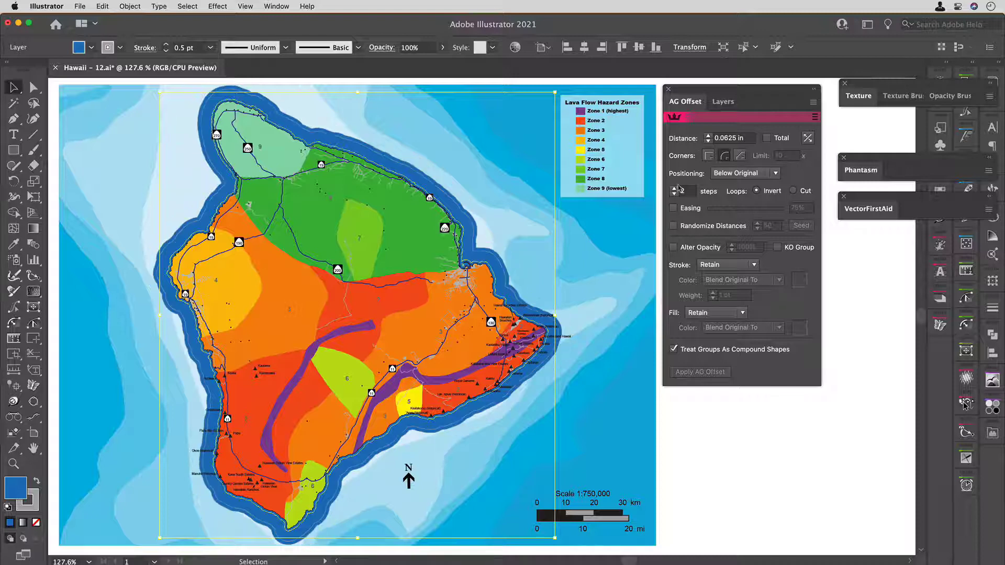
pyautogui.click(674, 190)
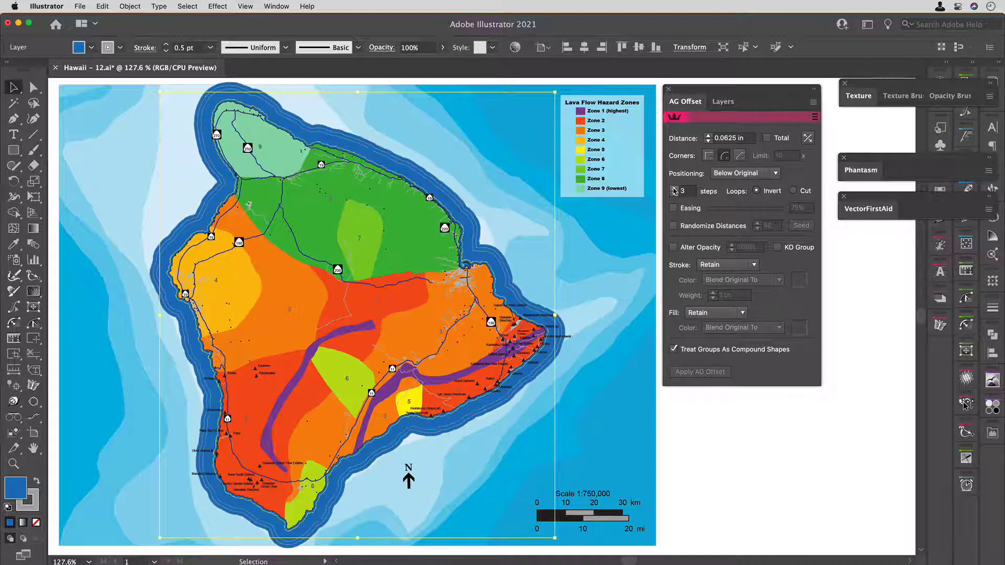
pyautogui.click(674, 189)
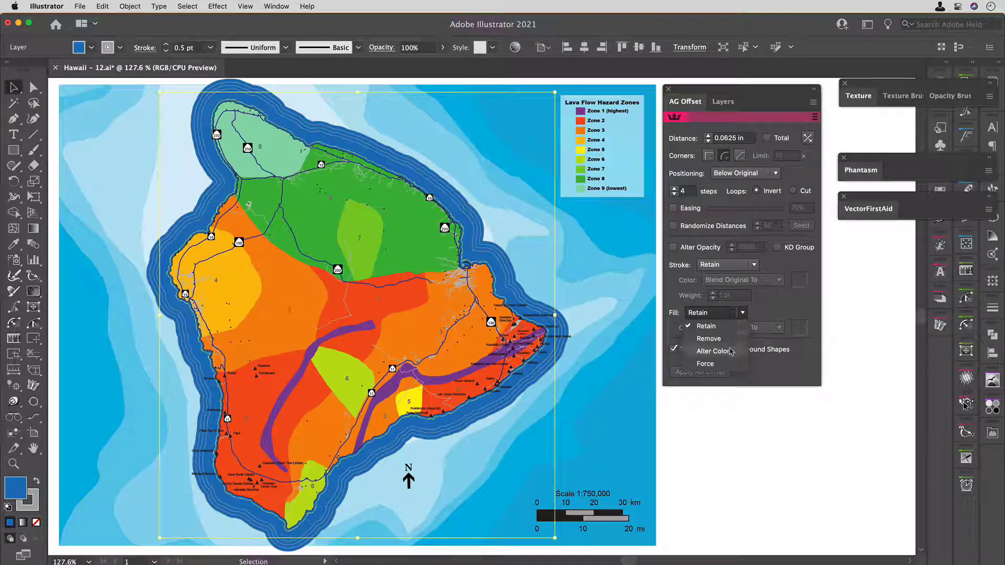
# Alter the offset fill color by blending the original to light blue DBEAFC, keeping the distance at 0.0625 in
pyautogui.click(730, 353)
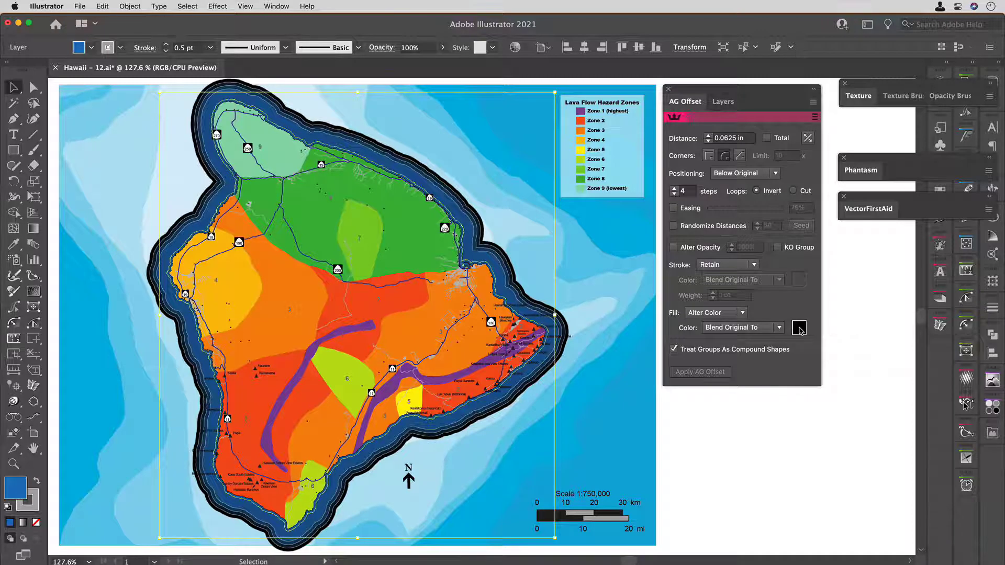
pyautogui.click(800, 328)
pyautogui.moveTo(467, 329); pyautogui.dragTo(449, 322)
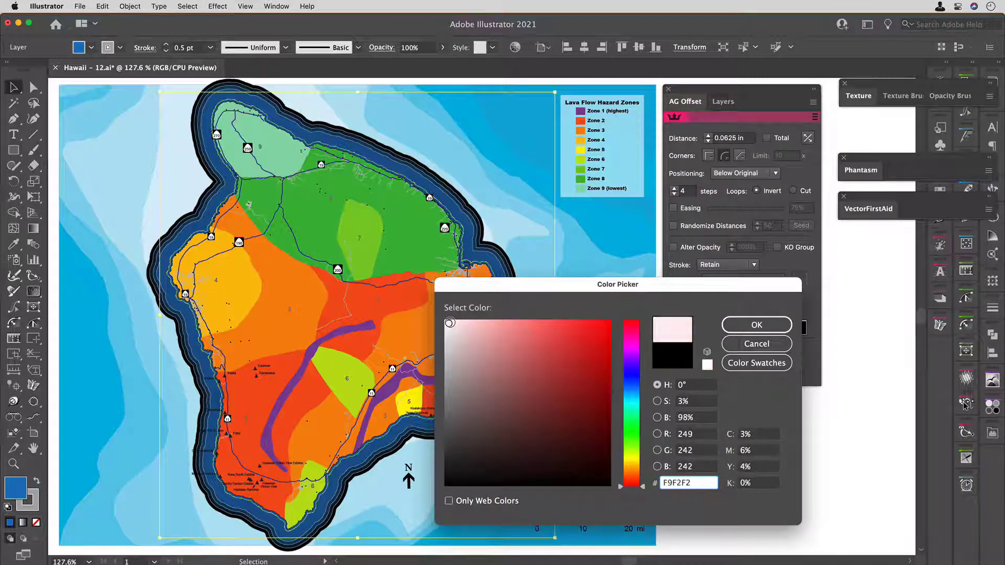
pyautogui.moveTo(635, 413); pyautogui.dragTo(634, 388)
pyautogui.moveTo(447, 323); pyautogui.dragTo(466, 320)
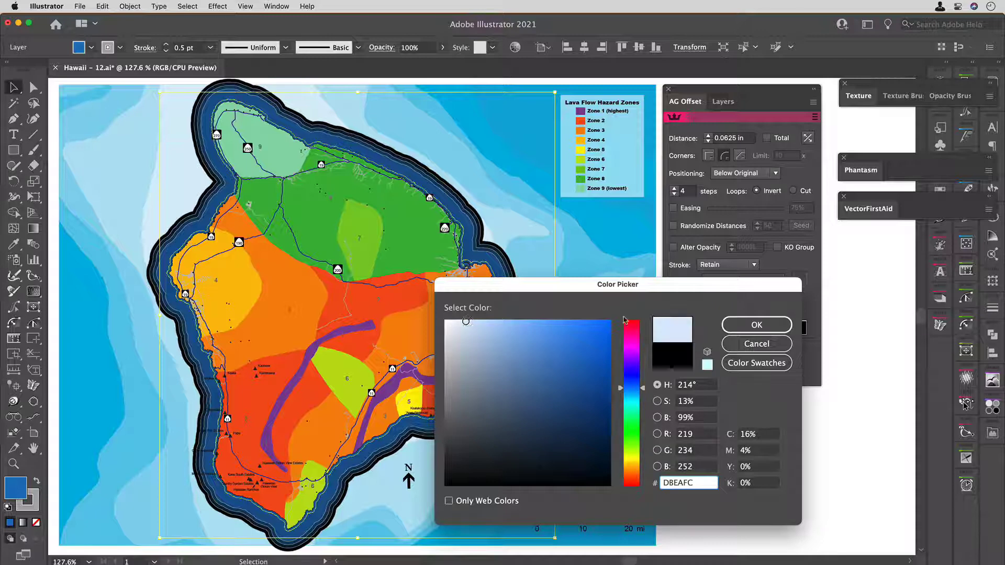
pyautogui.click(757, 325)
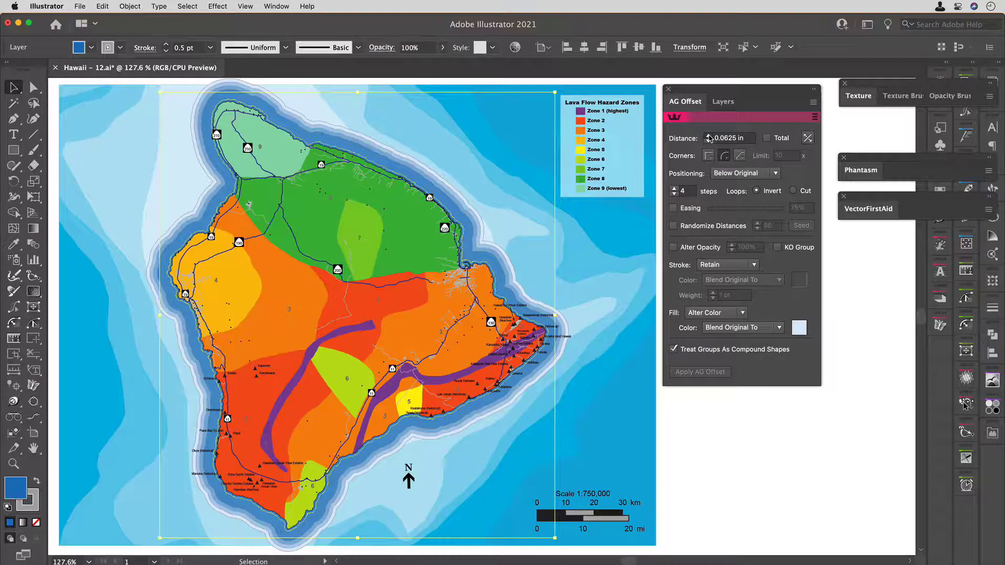
pyautogui.click(708, 136)
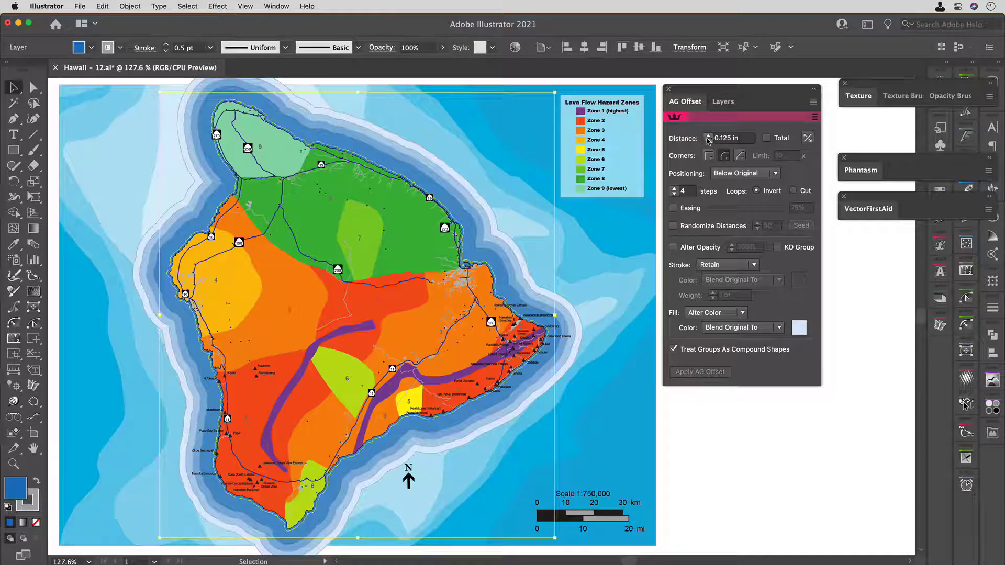
pyautogui.click(709, 142)
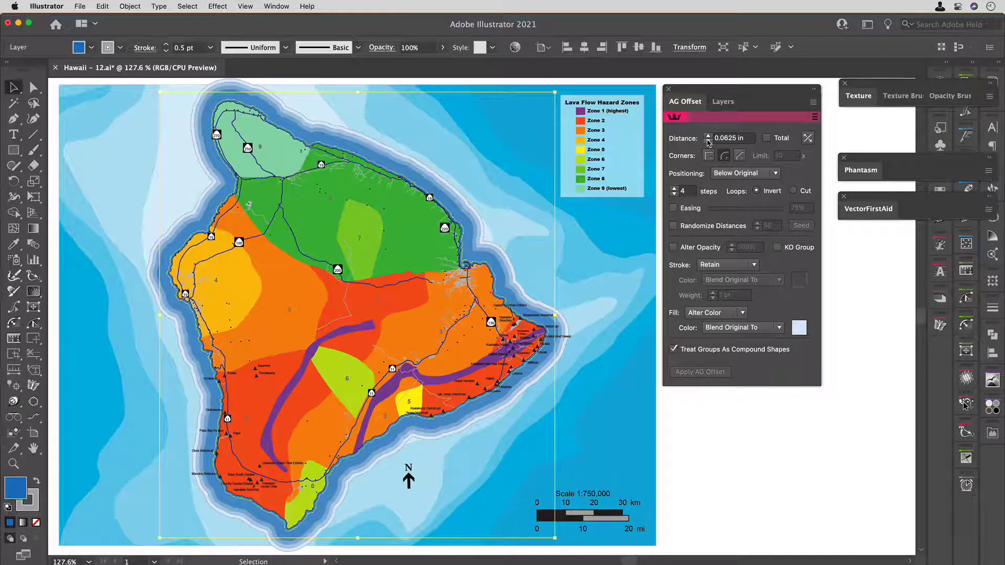
# Alter the offset stroke color by blending the original to near-white FFFAFA
pyautogui.click(755, 265)
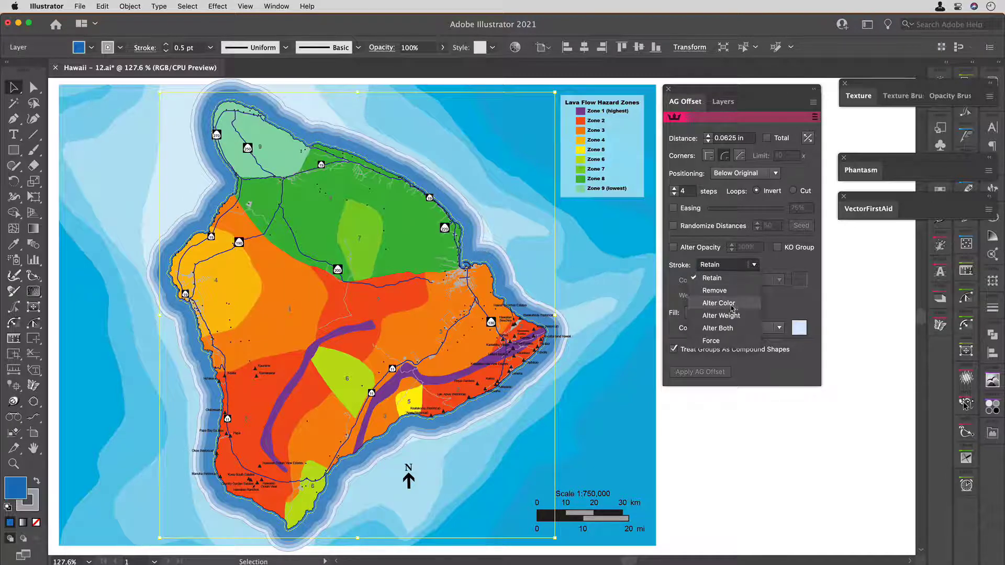
pyautogui.click(739, 304)
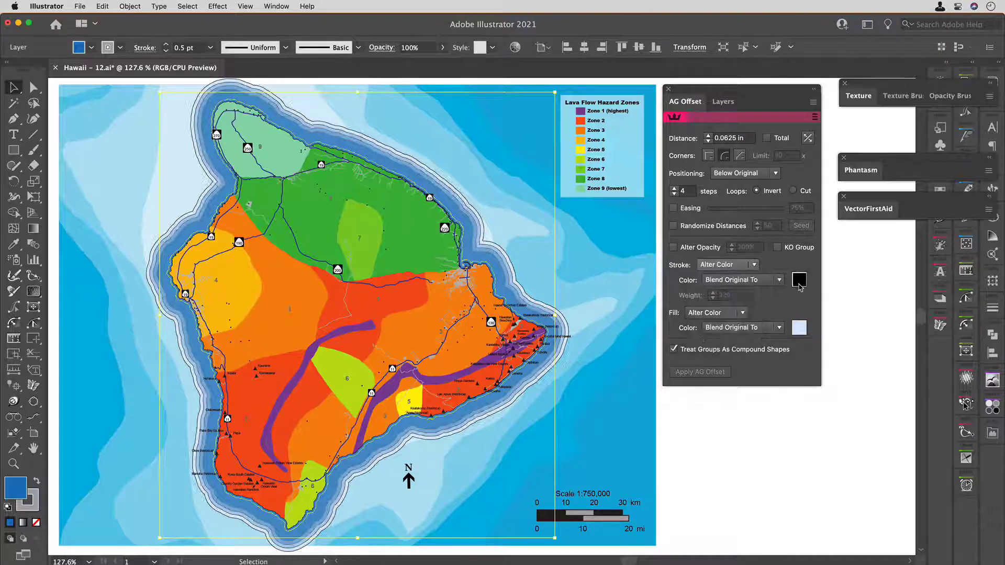
pyautogui.click(800, 282)
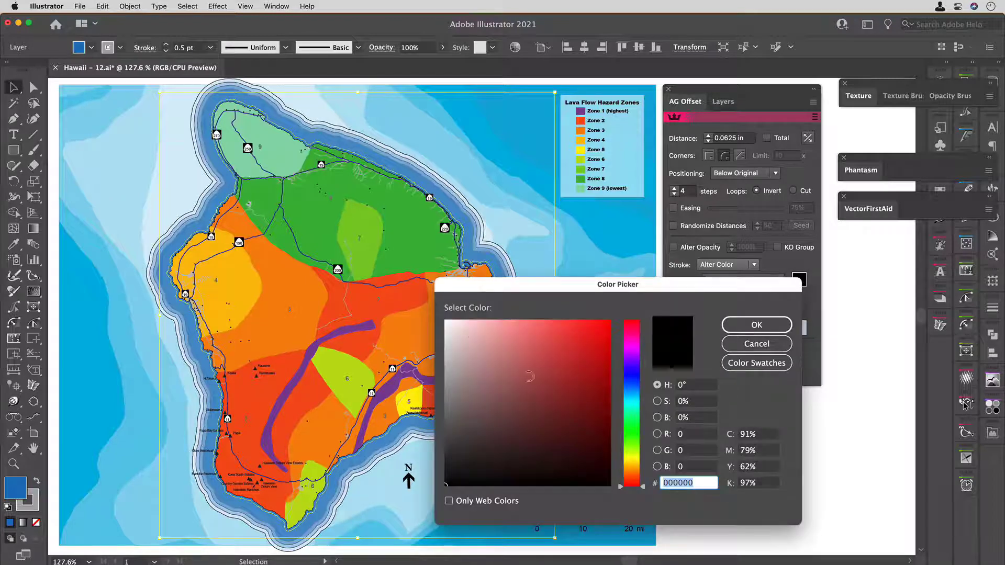
pyautogui.click(446, 321)
pyautogui.moveTo(446, 321); pyautogui.dragTo(448, 320)
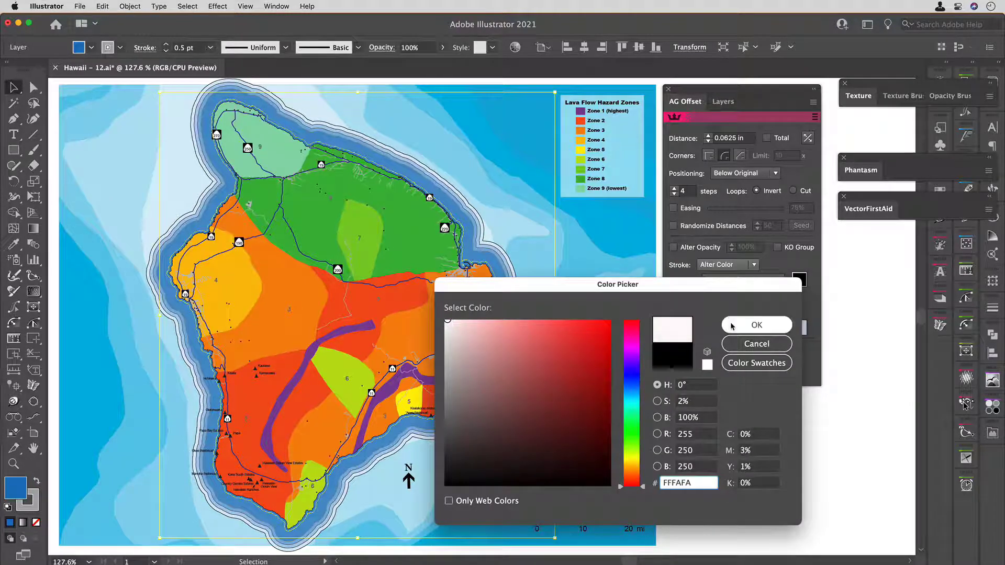
pyautogui.click(732, 326)
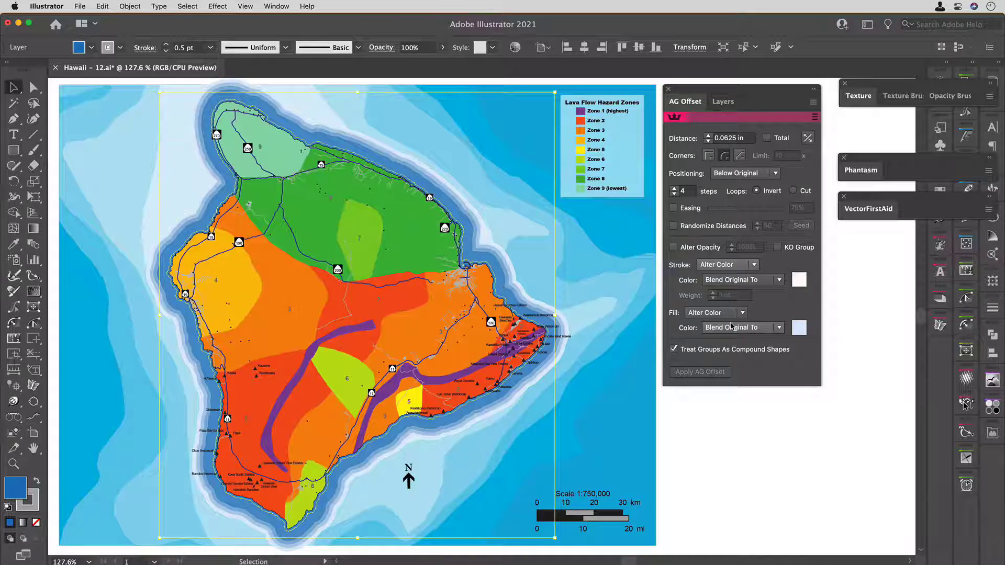
# Enable Alter Opacity for the AG Offset and set it to 50%
pyautogui.click(674, 248)
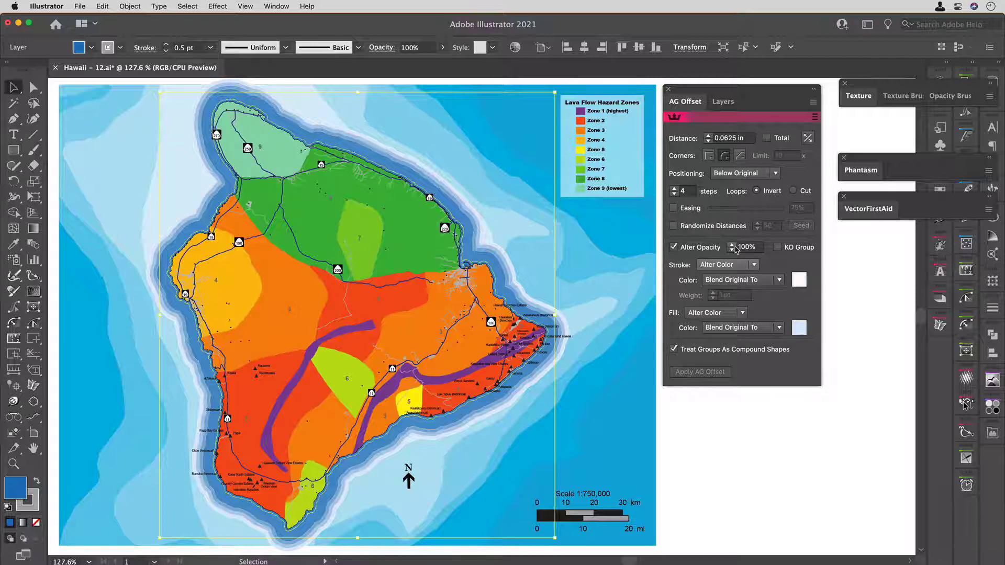
pyautogui.click(746, 247)
pyautogui.write('50')
pyautogui.press('Tab')
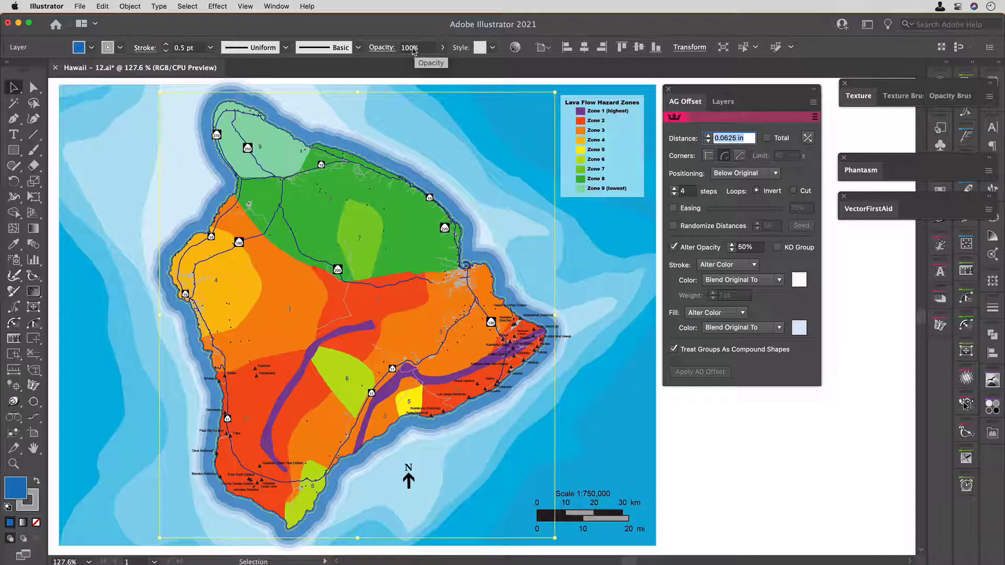
# Try an overall opacity of 50% on the AG OFFSET layer
pyautogui.click(412, 47)
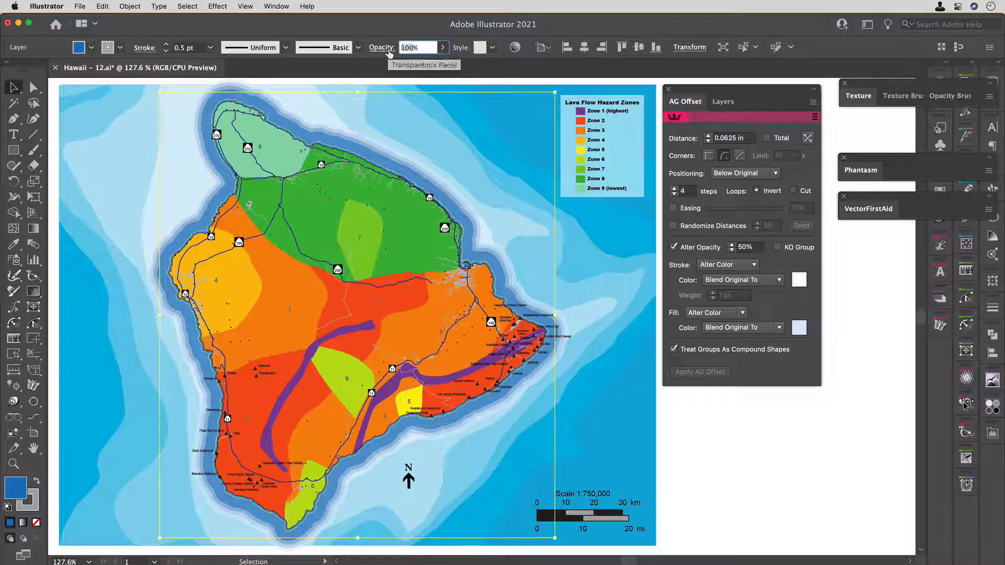
pyautogui.write('50')
pyautogui.press('Tab')
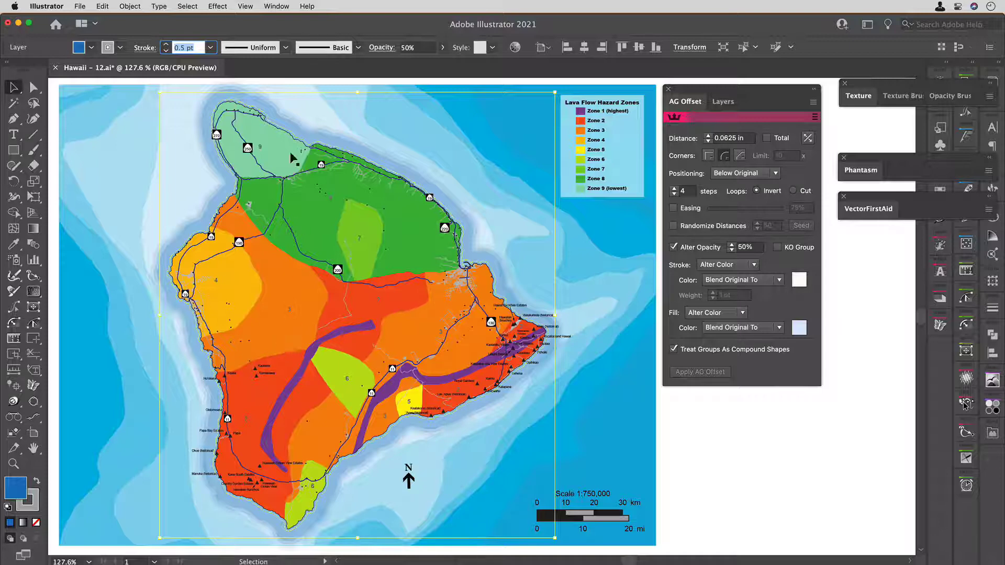
# Set the overall opacity of the AG OFFSET layer to 75%
pyautogui.click(403, 47)
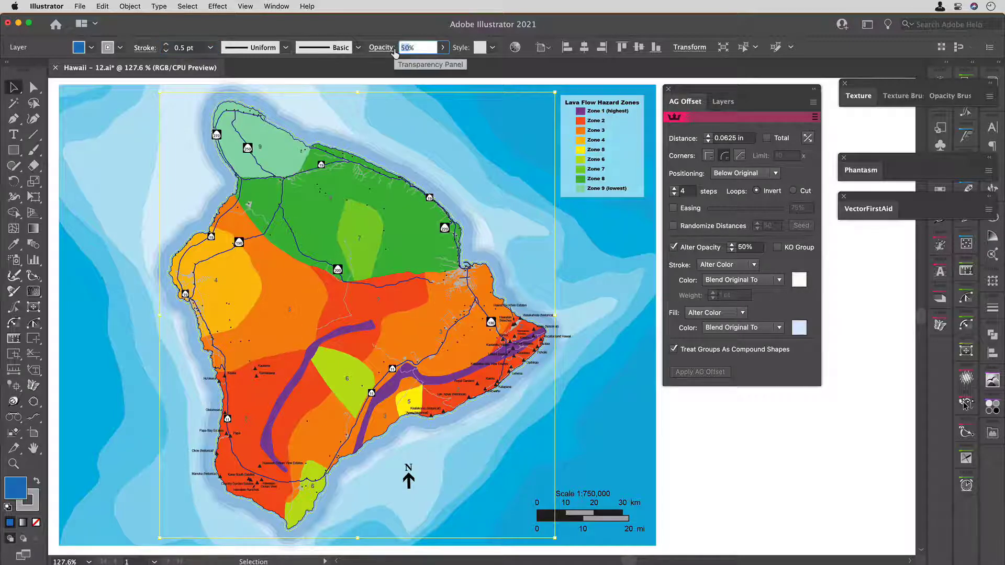
pyautogui.write('75')
pyautogui.press('Tab')
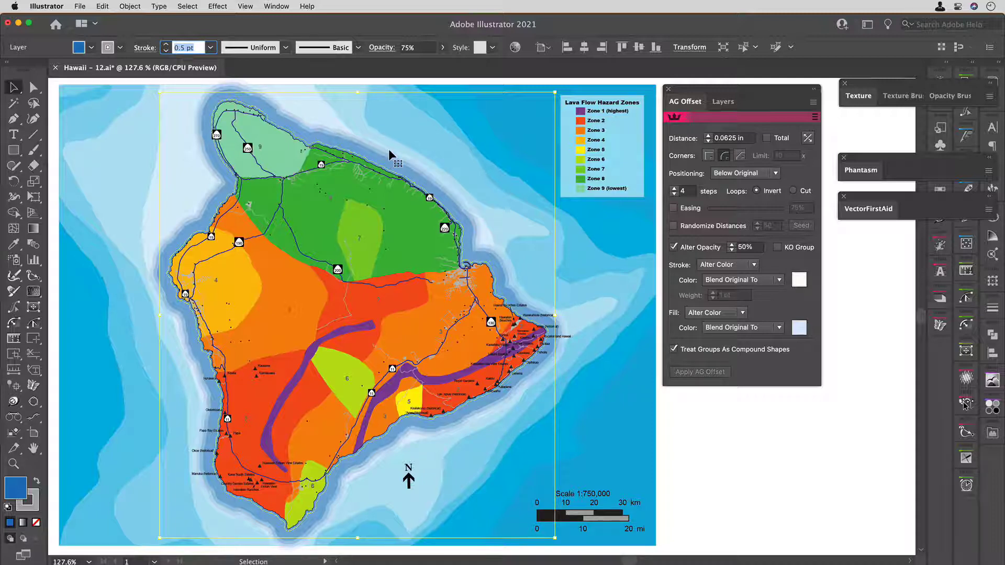
# Check the AG Offset effect and opacity entries in the layer's appearance and deselect the artwork
pyautogui.moveTo(902, 92)
pyautogui.mouseDown()
pyautogui.moveTo(895, 267)
pyautogui.moveTo(895, 236)
pyautogui.mouseUp()
pyautogui.click(940, 82)
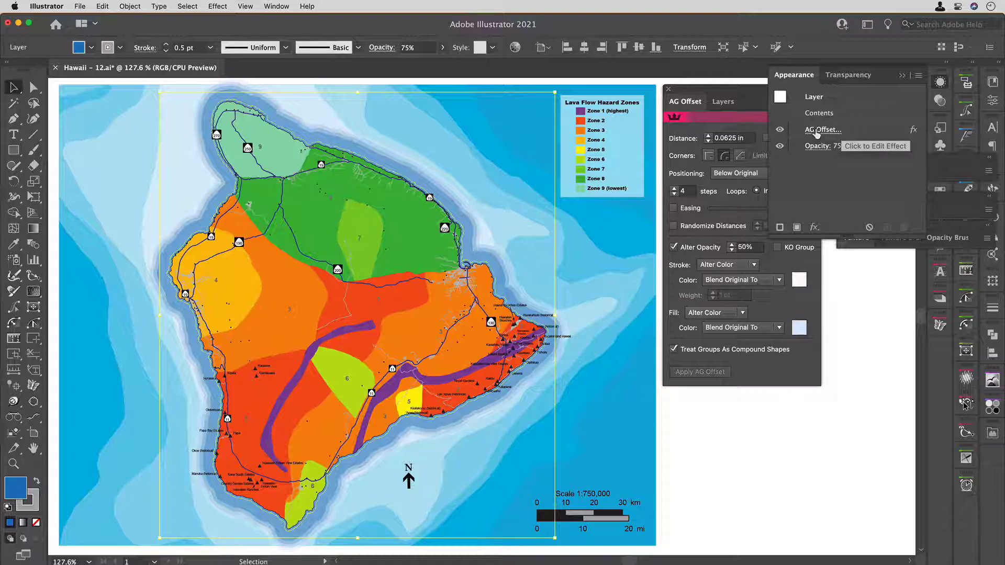
pyautogui.click(673, 411)
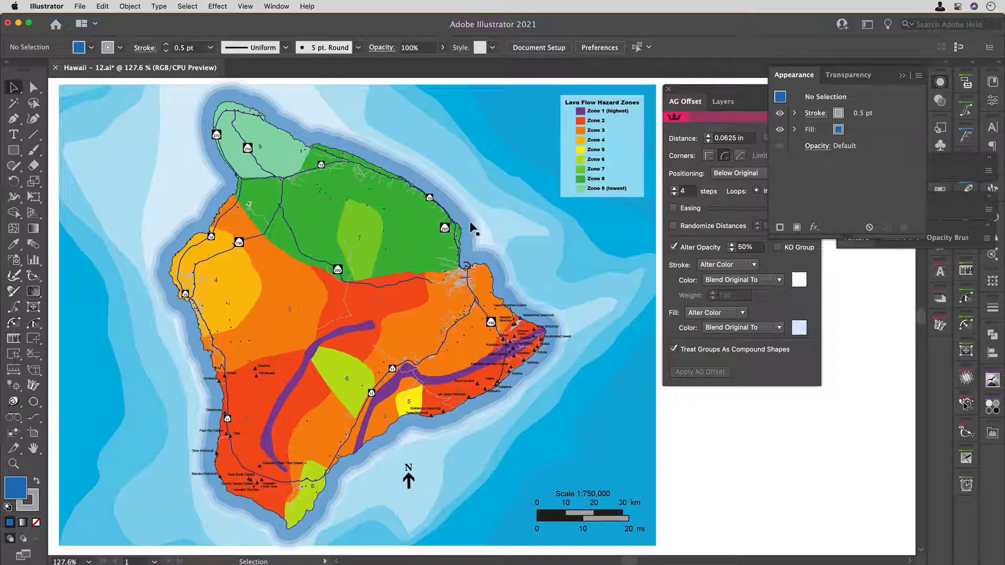
pyautogui.click(673, 406)
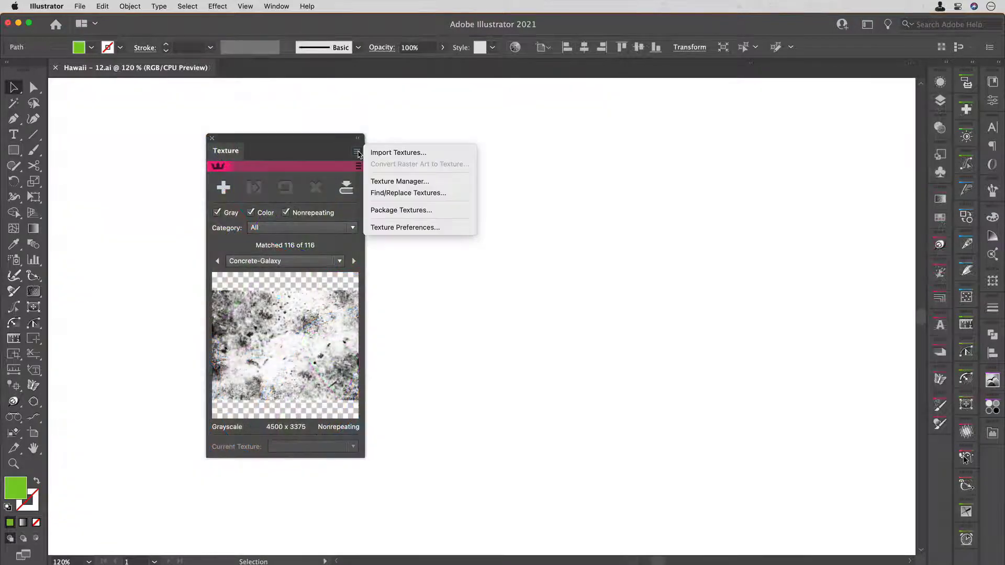
# Browse the installed textures in the Texturino Texture Manager and the downloadable texture packs on the Astute Graphics site in Safari
pyautogui.click(382, 183)
pyautogui.moveTo(596, 183); pyautogui.dragTo(597, 212)
pyautogui.click(328, 473)
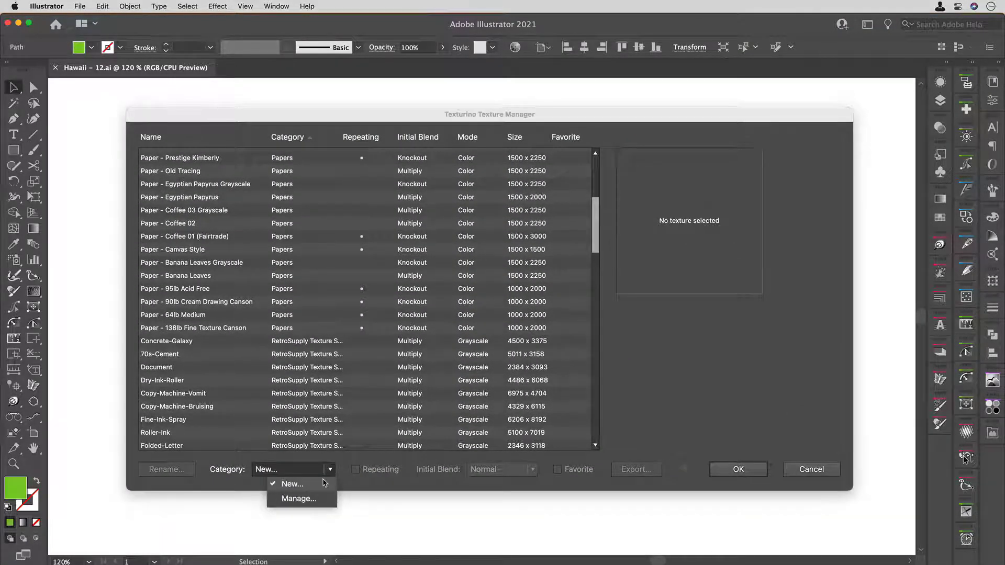
pyautogui.click(352, 466)
pyautogui.scroll(-5, 523, 241)
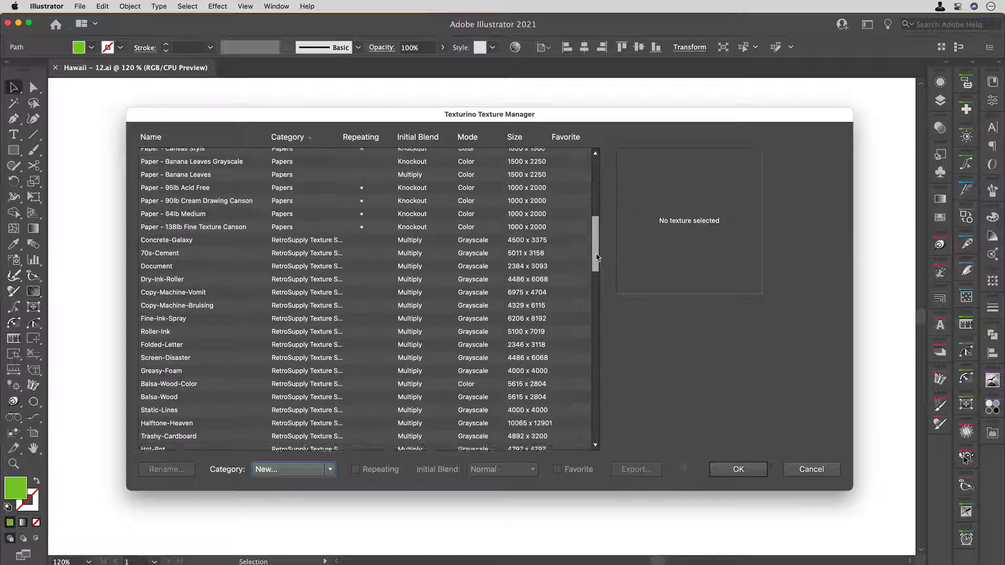
pyautogui.click(212, 225)
pyautogui.scroll(-3, 212, 225)
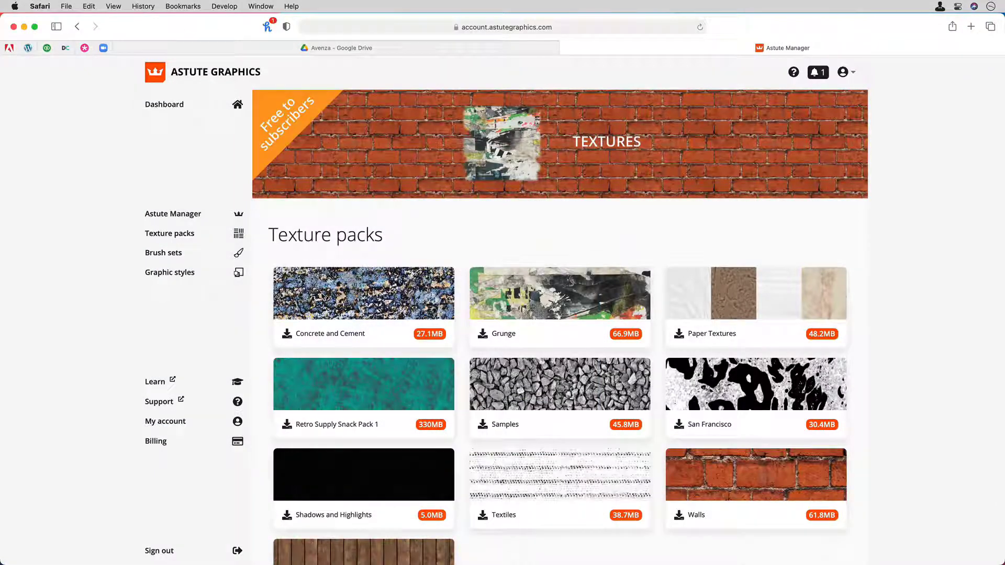
pyautogui.scroll(-4, 323, 296)
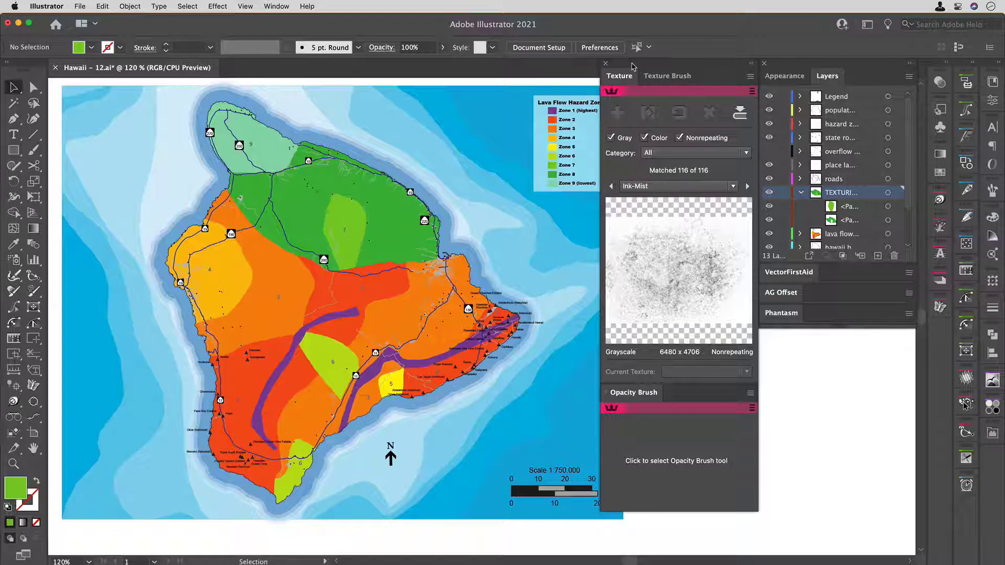
# Apply the Grass Lawn texture to the dark green Zone 8 area of the island
pyautogui.click(388, 231)
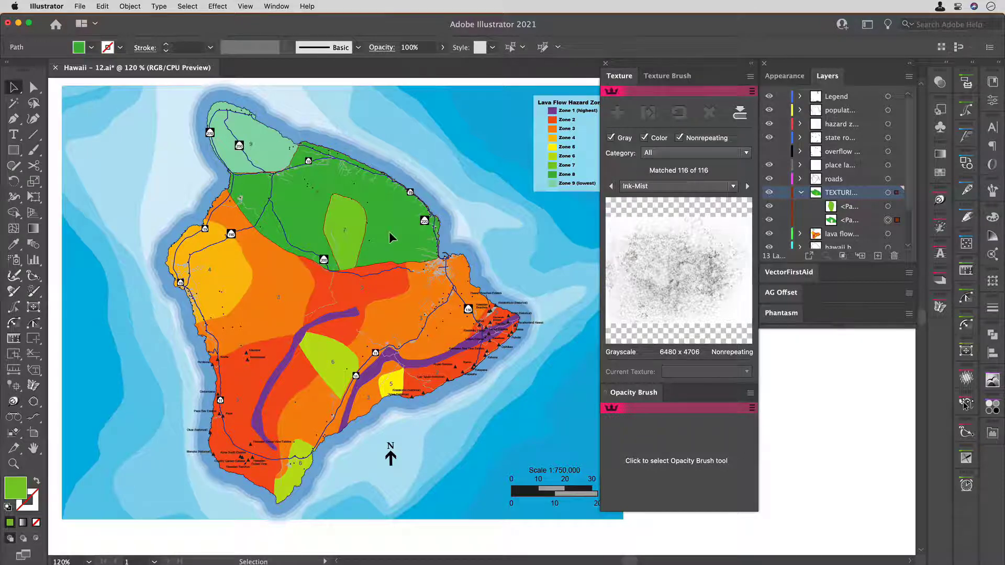
pyautogui.click(866, 223)
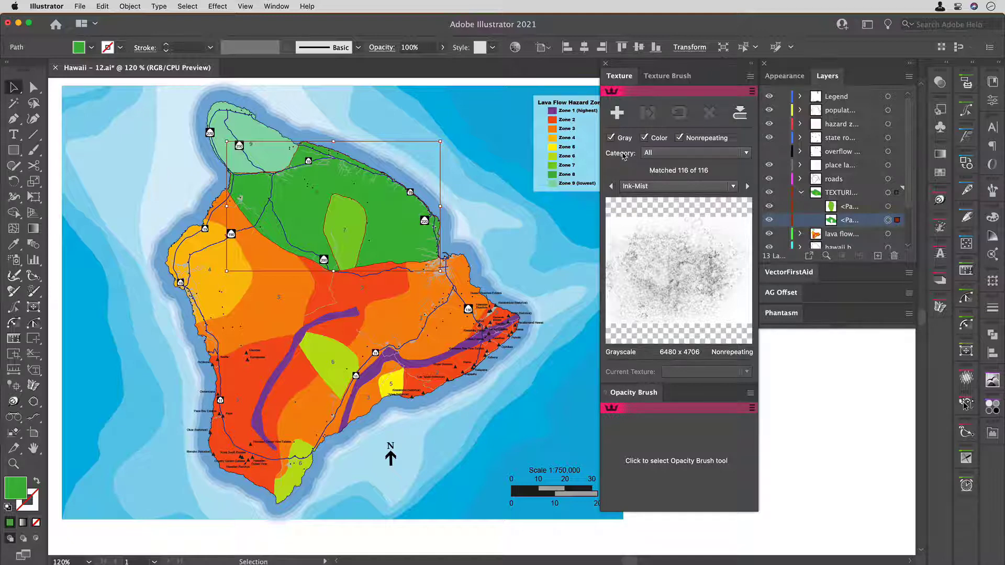
pyautogui.click(672, 154)
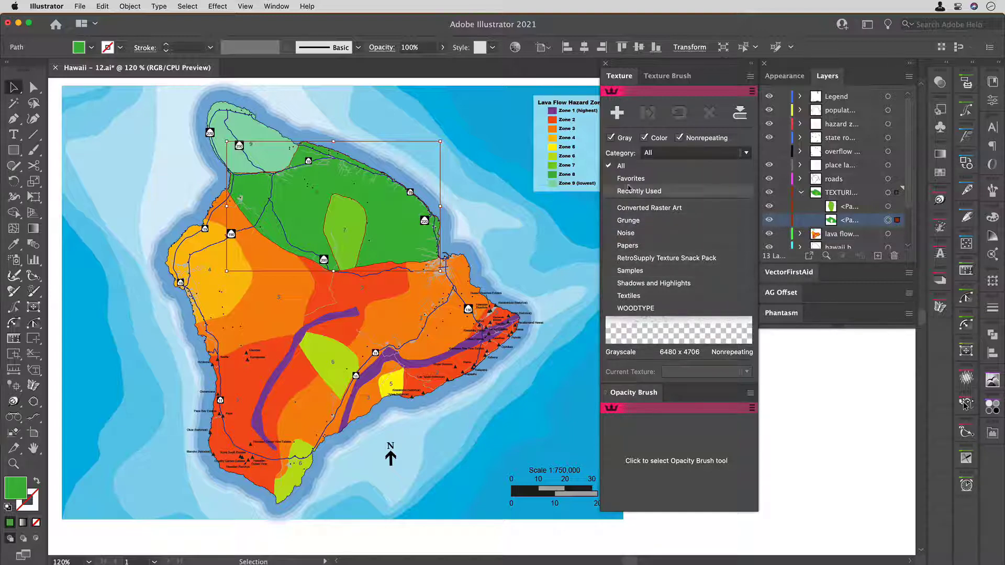
pyautogui.click(623, 165)
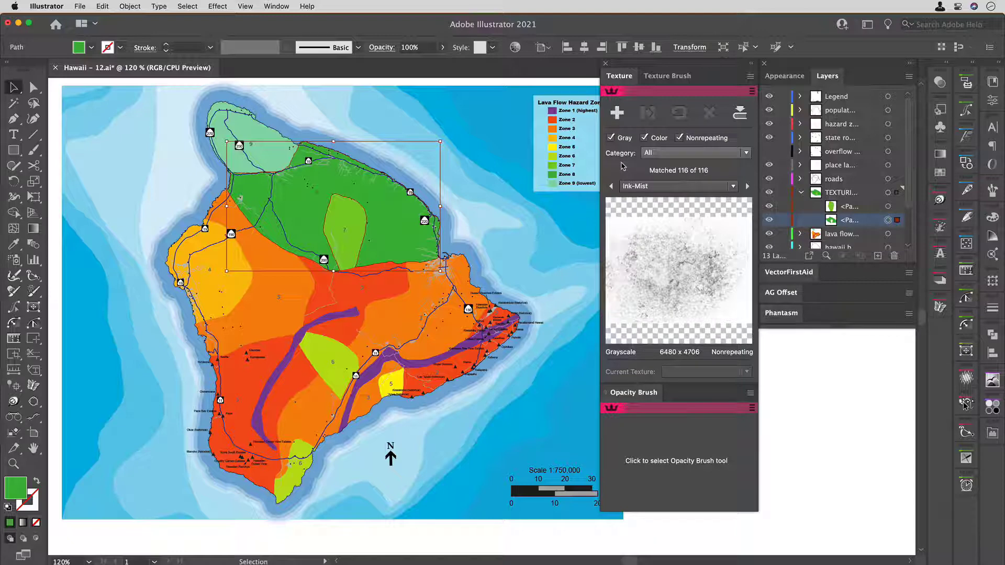
pyautogui.click(643, 187)
pyautogui.scroll(-5, 600, 343)
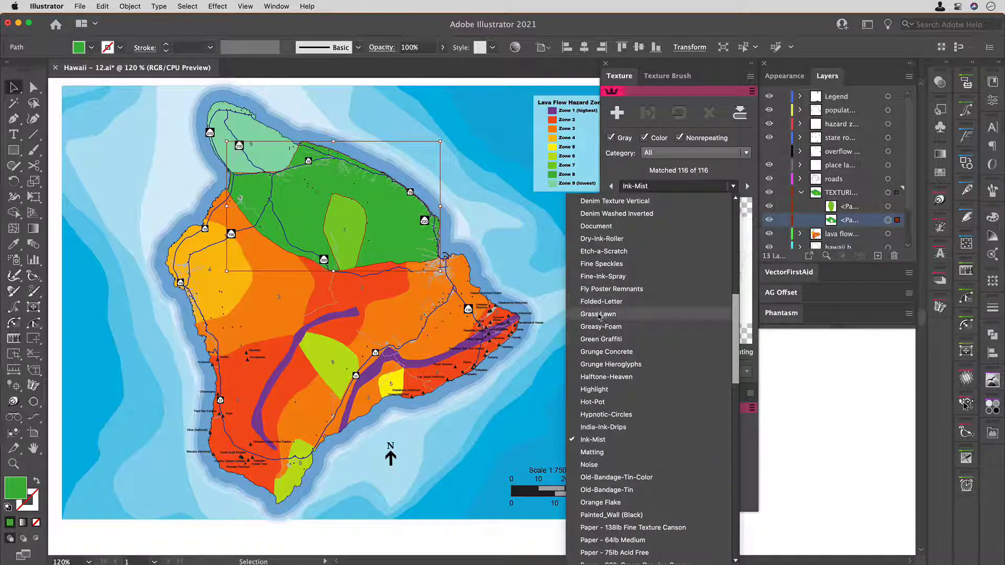
pyautogui.click(598, 314)
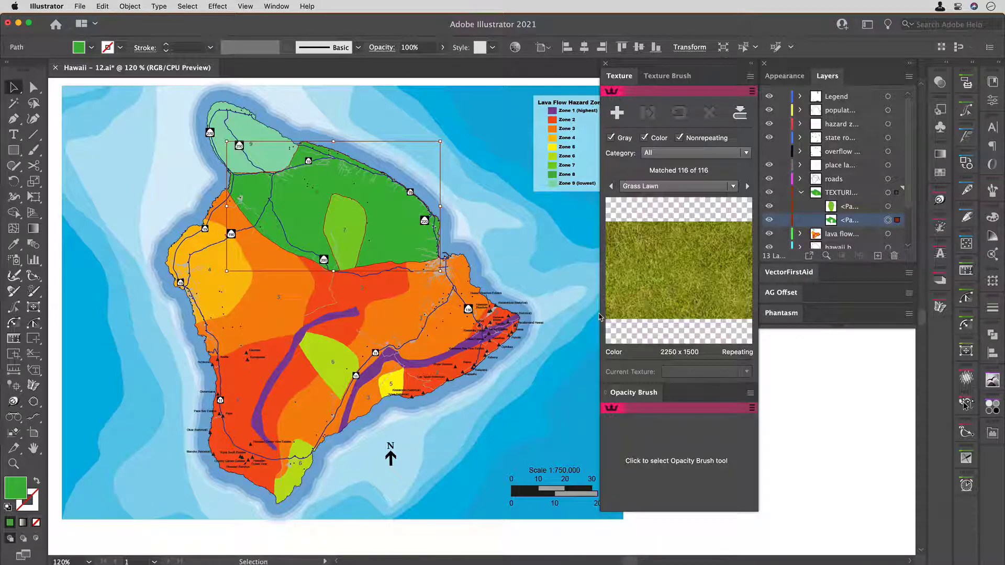
pyautogui.moveTo(670, 257)
pyautogui.click(617, 114)
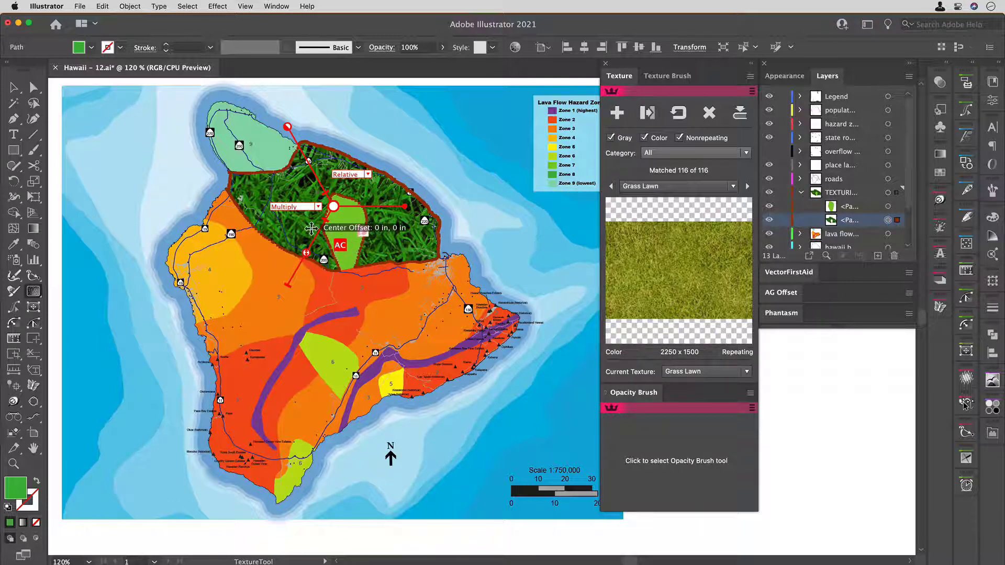
# Scale down the Grass Lawn texture on the Zone 8 area so the blades form a fine grain
pyautogui.moveTo(306, 253); pyautogui.dragTo(313, 240)
pyautogui.moveTo(313, 240); pyautogui.dragTo(320, 232)
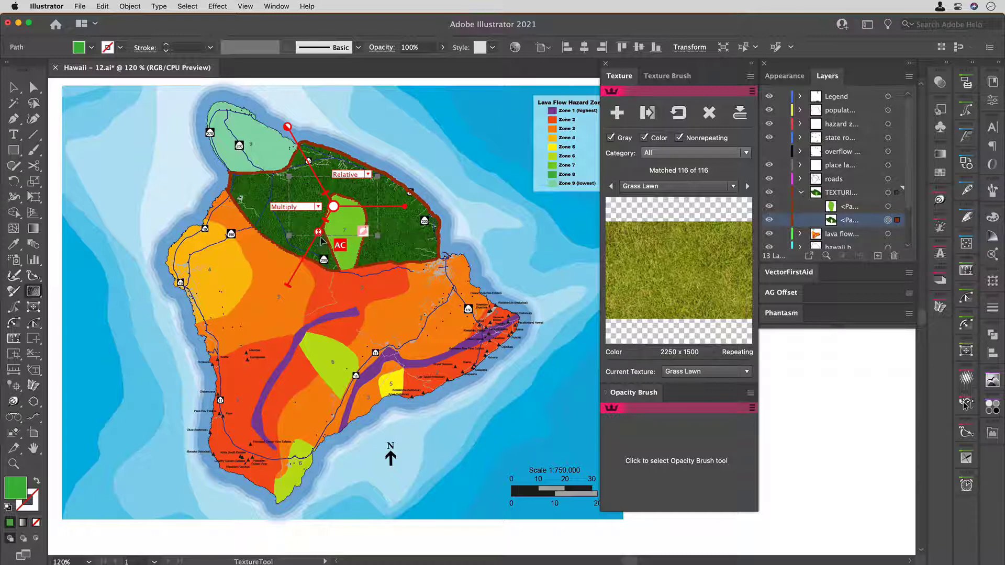
pyautogui.moveTo(319, 233); pyautogui.dragTo(316, 238)
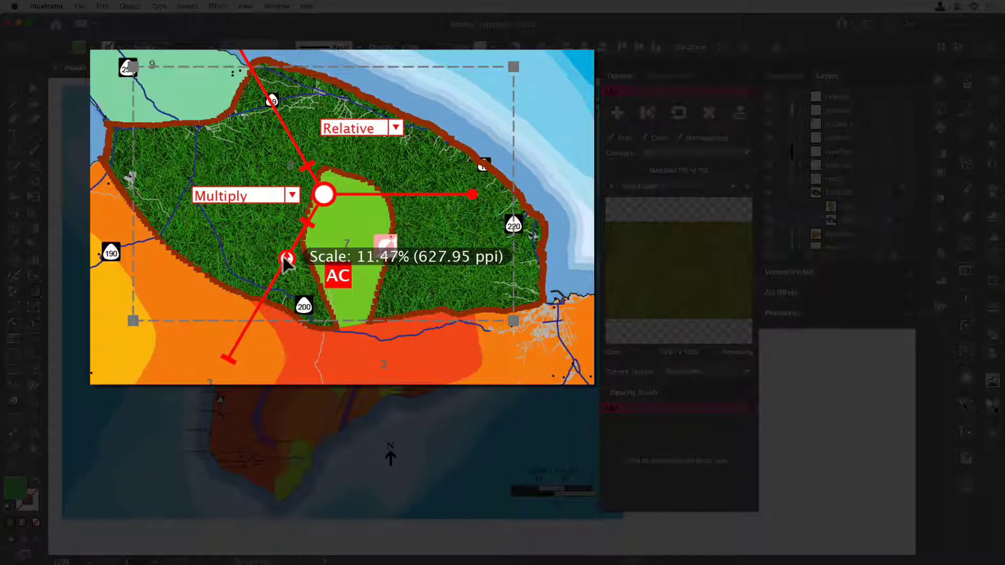
pyautogui.moveTo(315, 238); pyautogui.dragTo(318, 233)
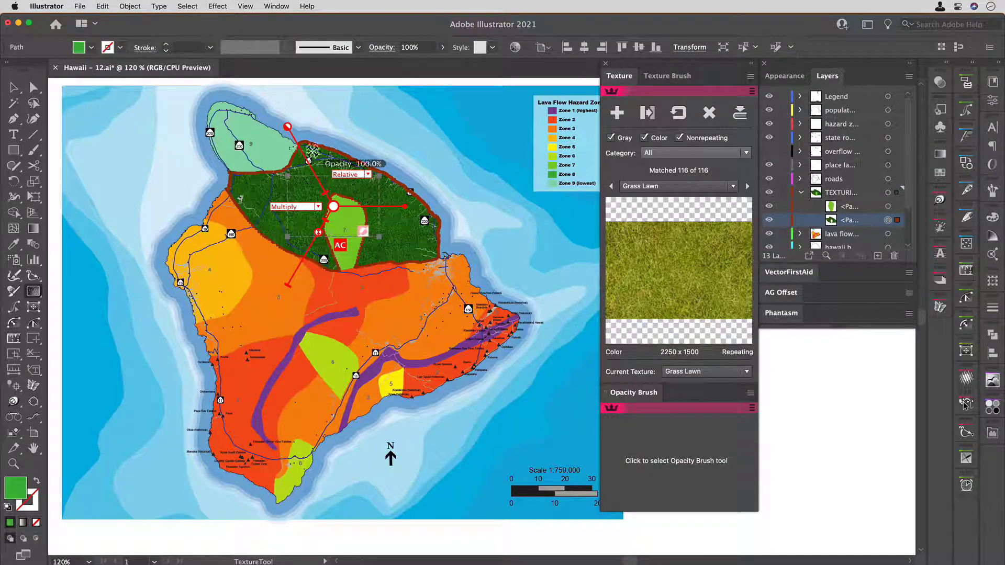
# Reduce the grass texture's opacity to about 65.5% and rotate the texture counterclockwise
pyautogui.moveTo(288, 128); pyautogui.dragTo(300, 152)
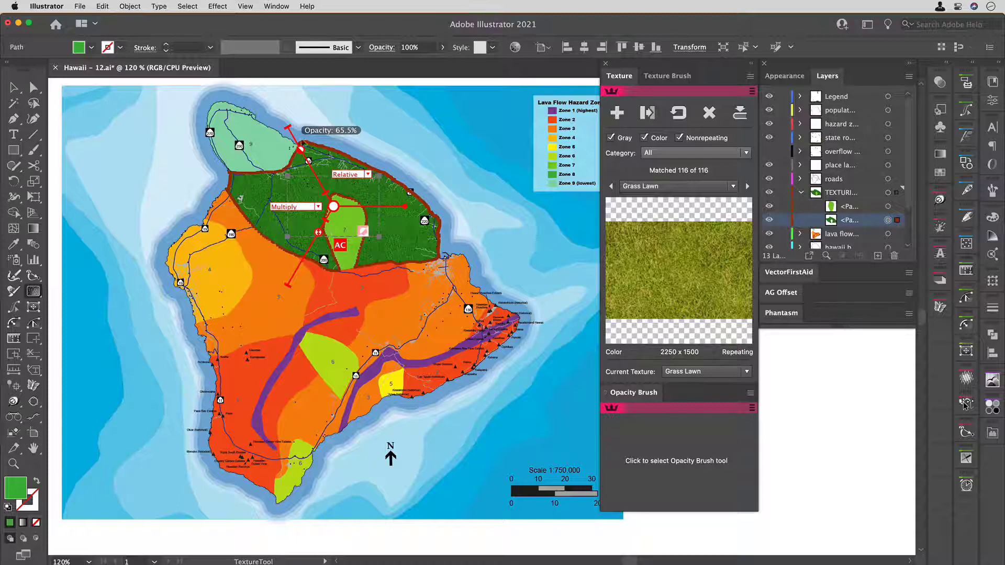
pyautogui.moveTo(405, 207); pyautogui.dragTo(379, 165)
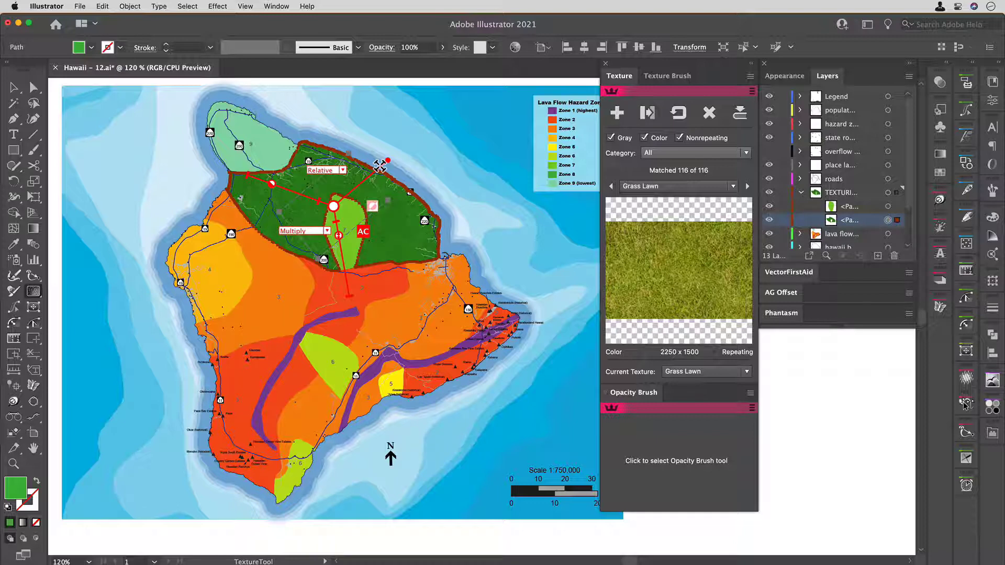
# Try inverting the grass texture, turn the inversion back off and leave texture editing
pyautogui.click(373, 209)
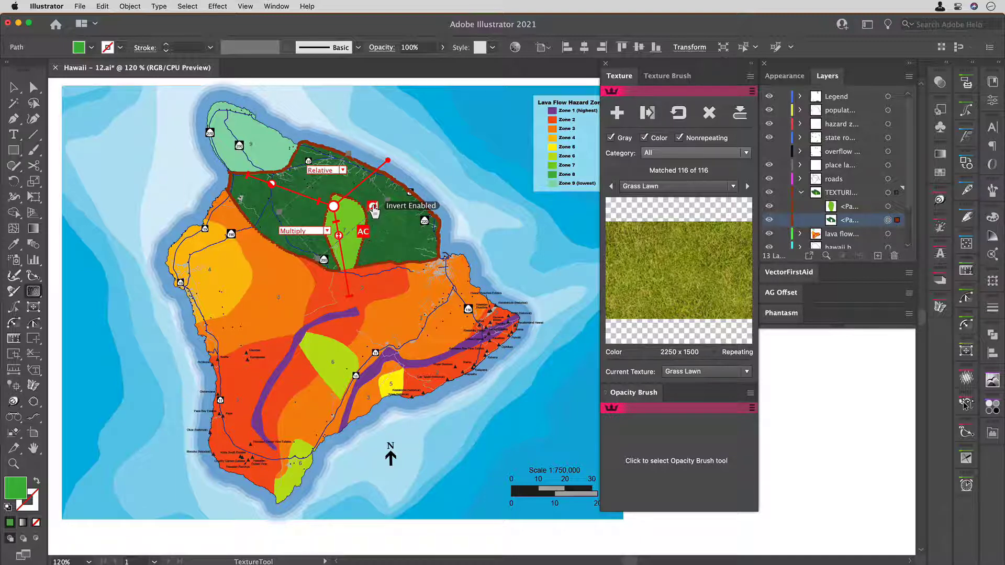
pyautogui.click(373, 209)
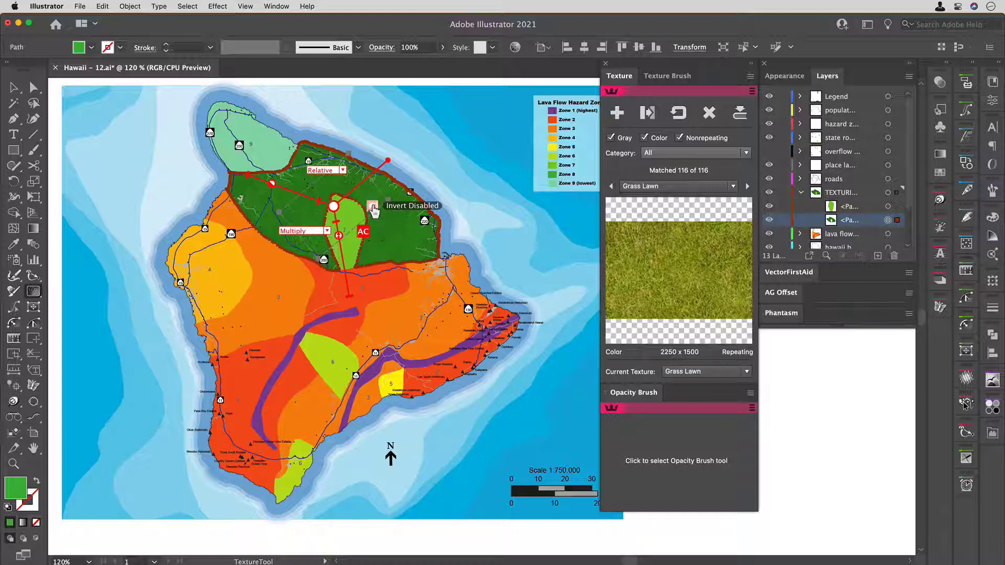
pyautogui.press('v')
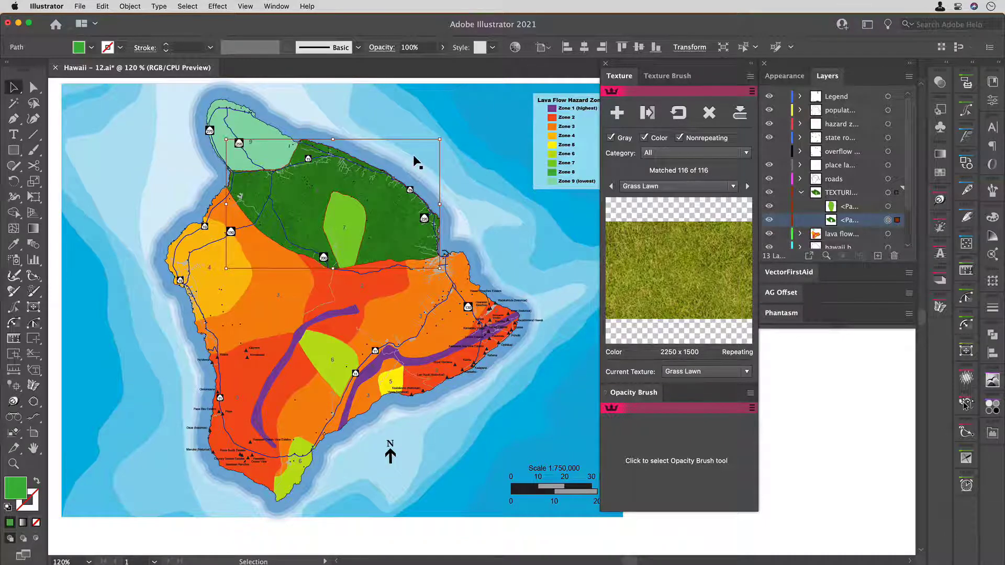
# Activate the Texture Brush tool for the grass texture on the Zone 8 area
pyautogui.press('super+equal')
pyautogui.press('super+equal')
pyautogui.press('super+equal')
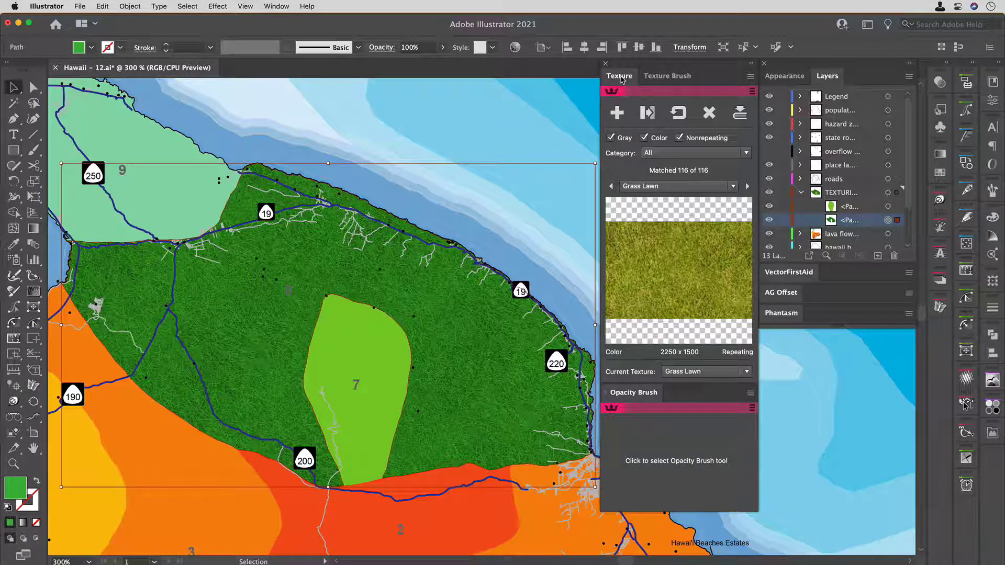
pyautogui.click(670, 78)
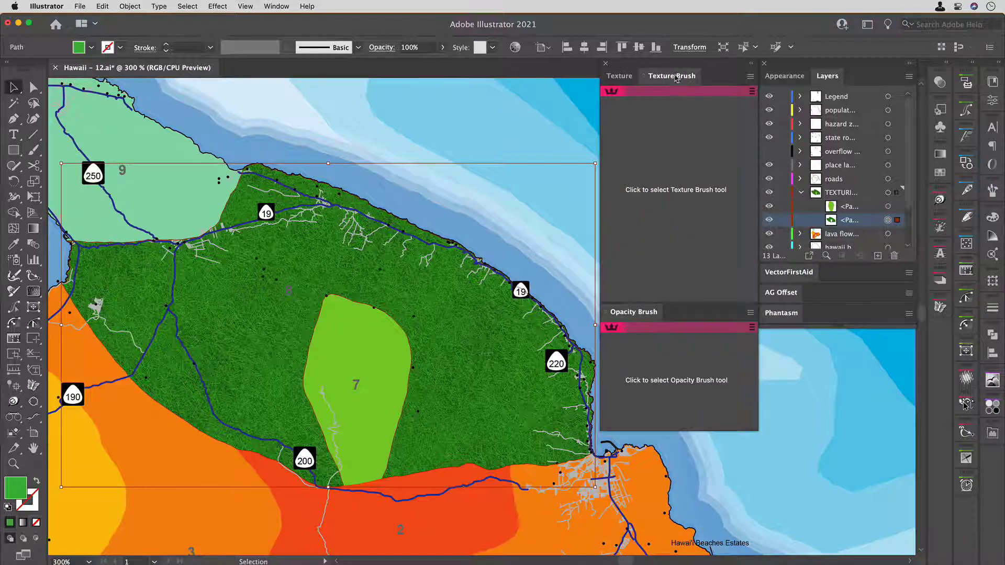
pyautogui.click(33, 292)
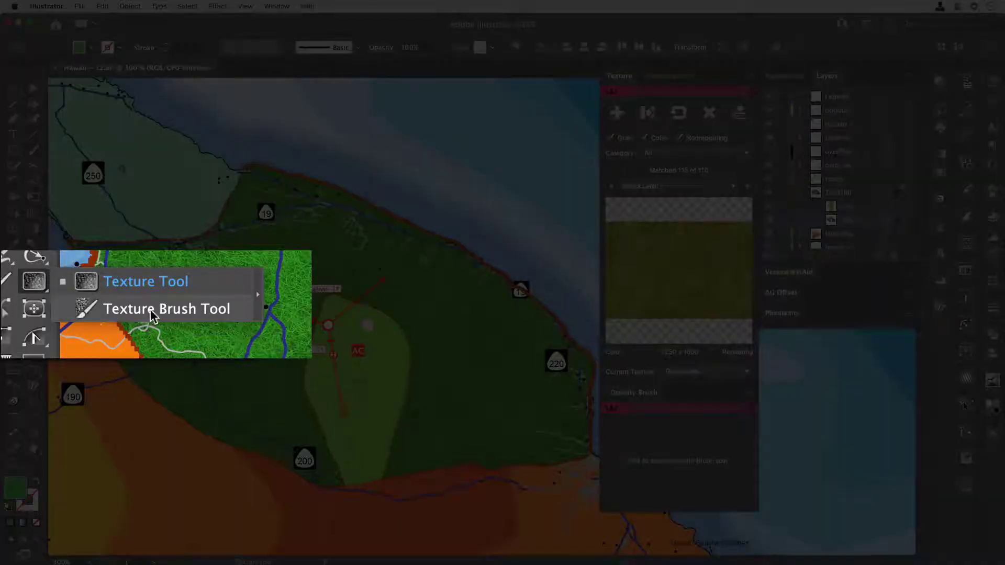
pyautogui.click(97, 309)
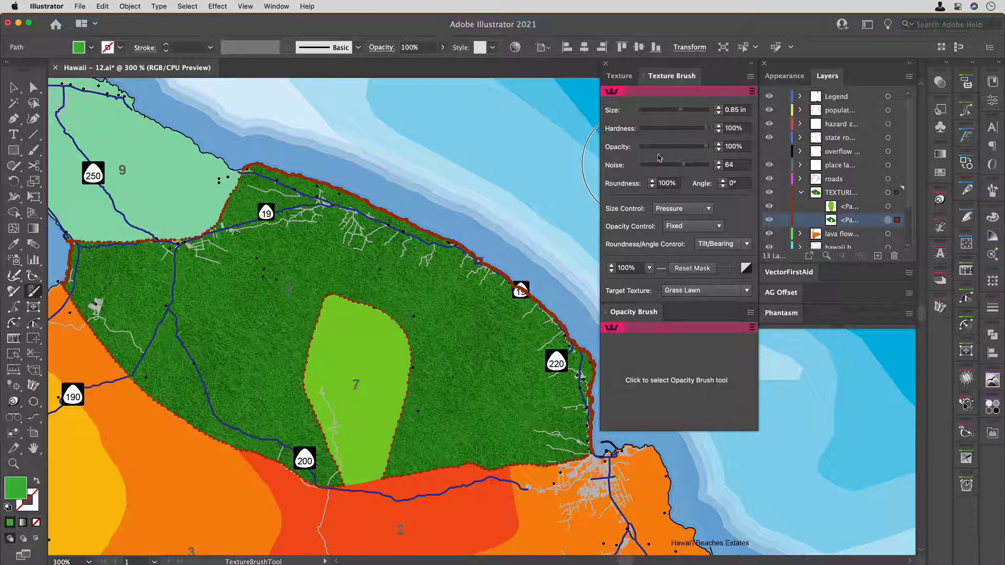
# Try masking the grass texture along the northeast coast with a hard-edged 0.85 in brush stroke and undo it
pyautogui.moveTo(288, 177); pyautogui.dragTo(351, 194)
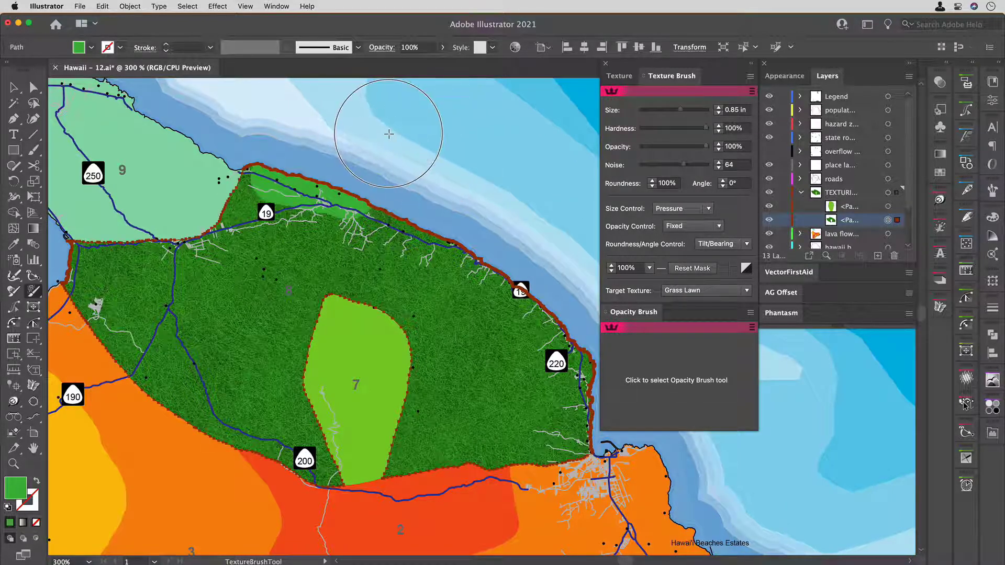
pyautogui.press('super+z')
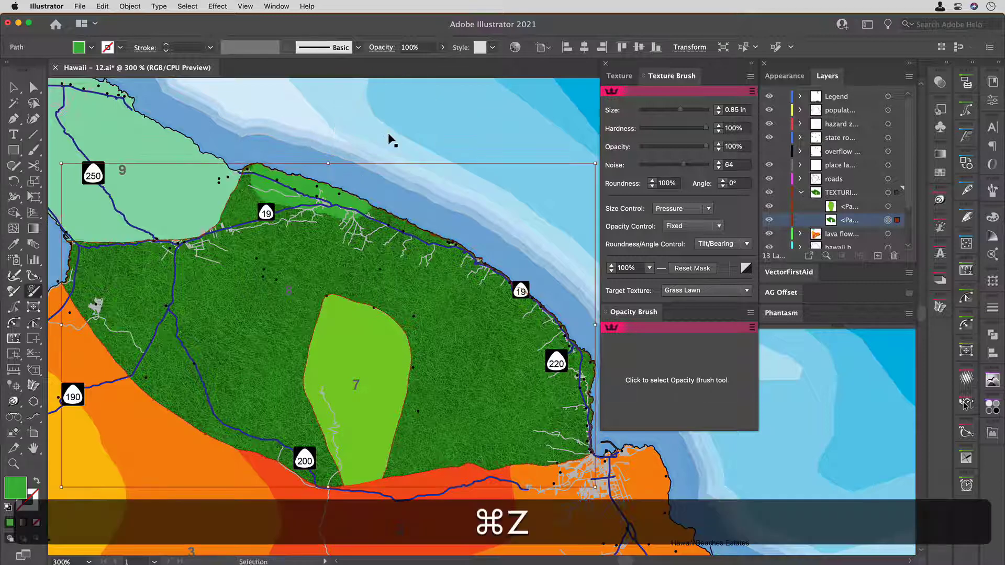
# Set the Texture Brush hardness to 40%, try a soft masking stroke along the northeast coast and undo it
pyautogui.moveTo(705, 128); pyautogui.dragTo(669, 133)
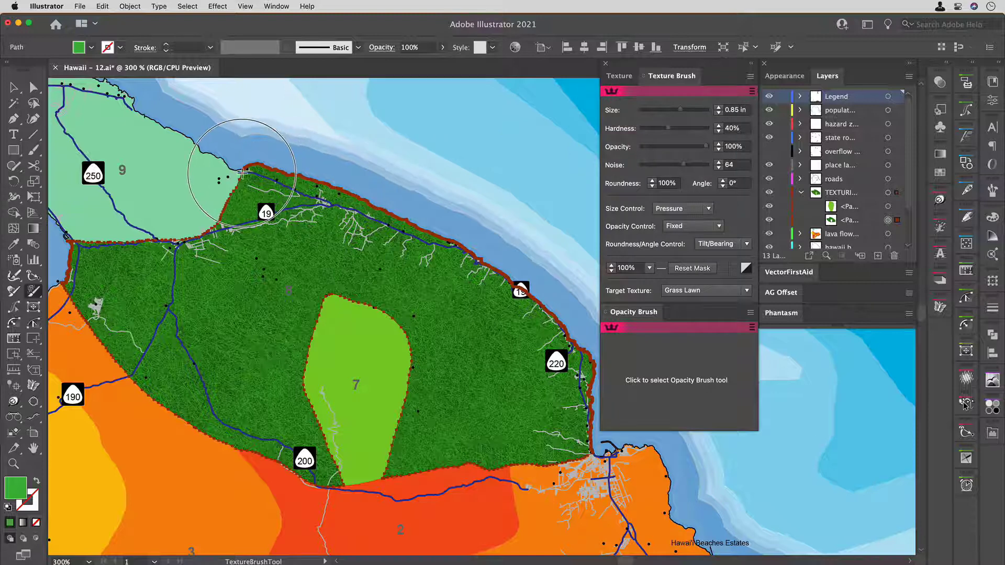
pyautogui.moveTo(252, 156)
pyautogui.mouseDown()
pyautogui.moveTo(352, 164)
pyautogui.moveTo(410, 188)
pyautogui.moveTo(516, 275)
pyautogui.mouseUp()
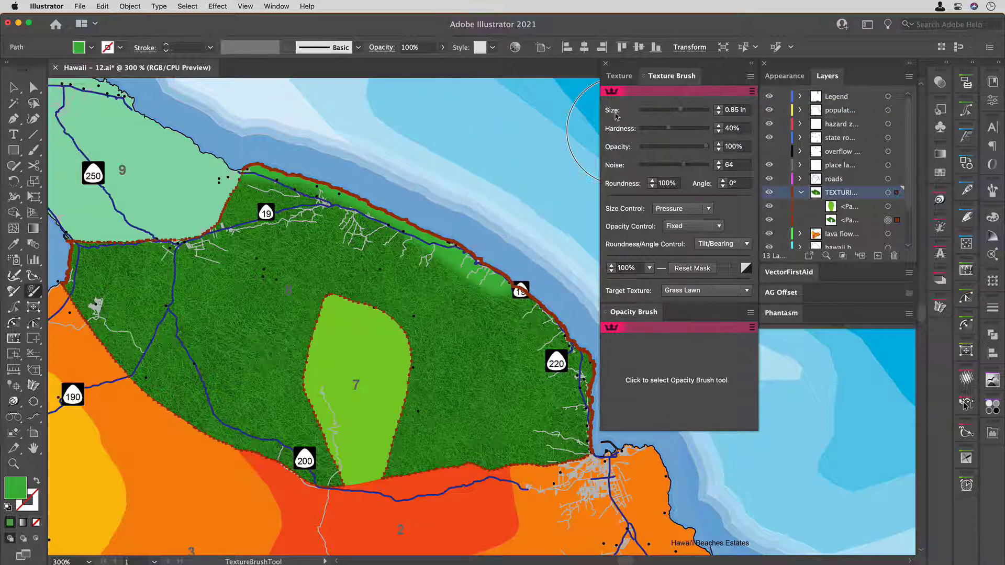
pyautogui.press('super+z')
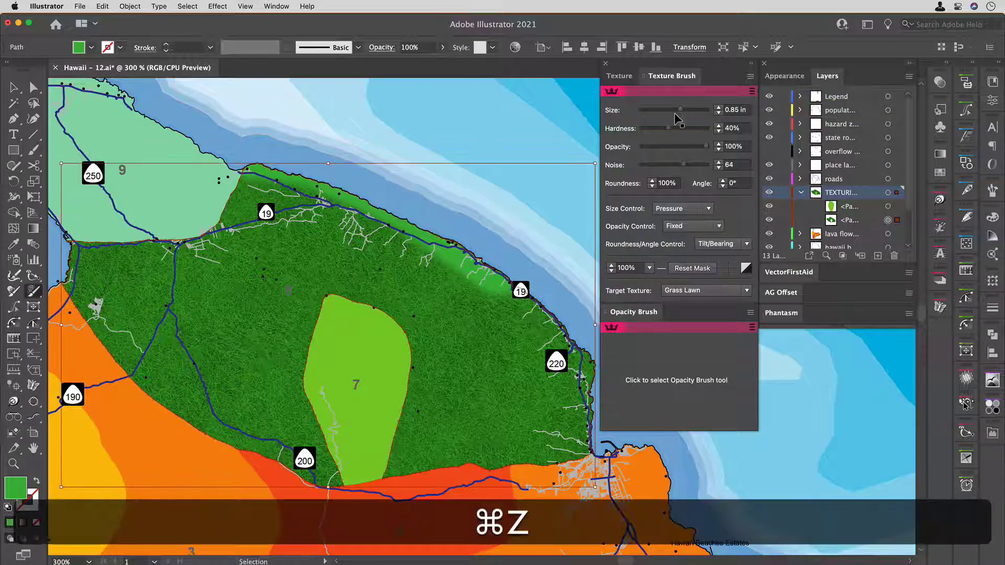
# Enlarge the Texture Brush to 2.08 in, mask the grass along the northeast coast and restore the texture there
pyautogui.moveTo(683, 109); pyautogui.dragTo(689, 110)
pyautogui.moveTo(335, 152)
pyautogui.mouseDown()
pyautogui.moveTo(400, 179)
pyautogui.moveTo(523, 257)
pyautogui.mouseUp()
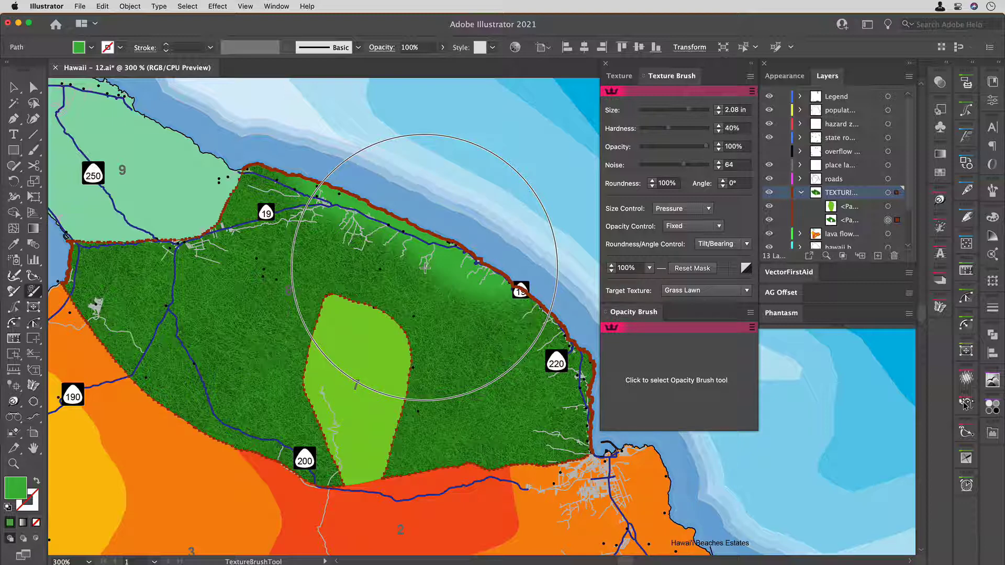
pyautogui.moveTo(515, 303)
pyautogui.mouseDown()
pyautogui.moveTo(298, 183)
pyautogui.moveTo(308, 198)
pyautogui.mouseUp()
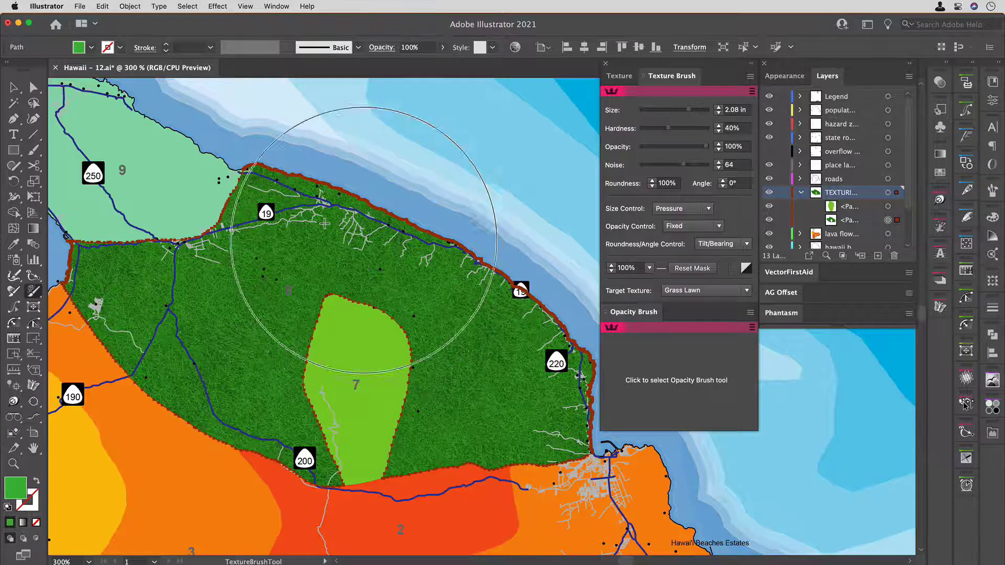
# Try broad masking strokes along the coast and the southern edge of Zone 8, and reset the texture mask
pyautogui.moveTo(301, 187)
pyautogui.mouseDown()
pyautogui.moveTo(417, 235)
pyautogui.moveTo(555, 330)
pyautogui.mouseUp()
pyautogui.moveTo(125, 345)
pyautogui.mouseDown()
pyautogui.moveTo(175, 390)
pyautogui.moveTo(271, 440)
pyautogui.moveTo(434, 454)
pyautogui.mouseUp()
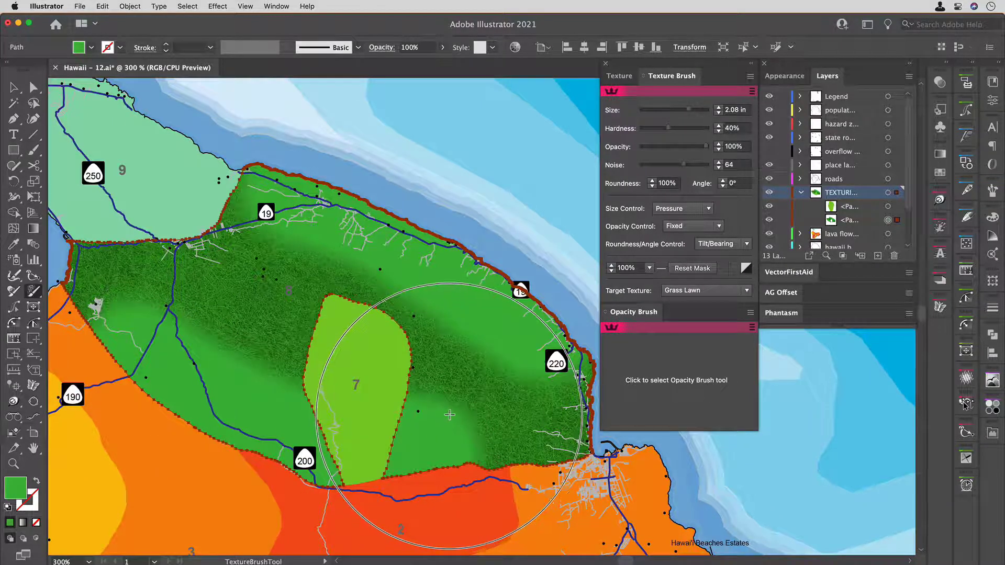
pyautogui.click(691, 270)
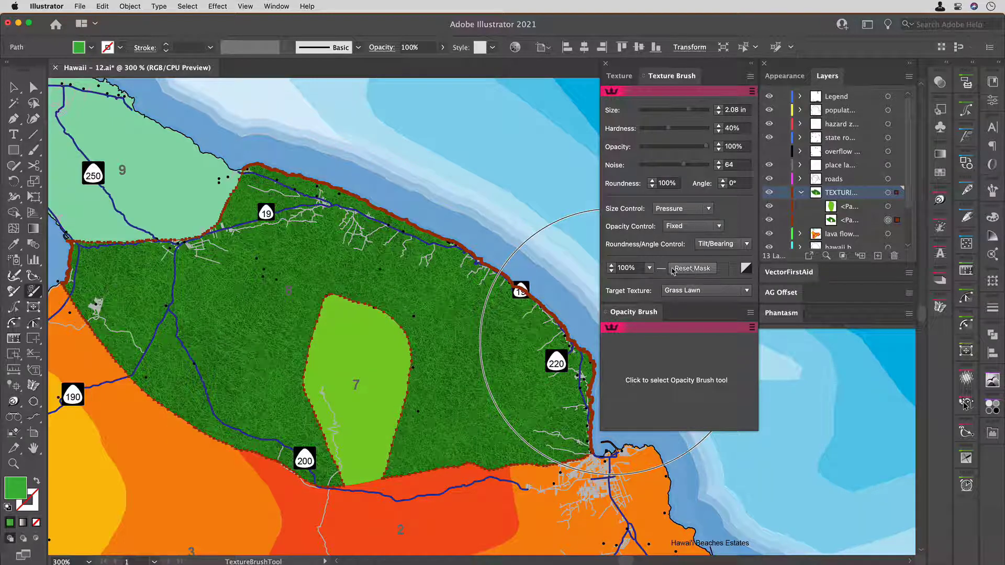
# Try broad masking strokes along the northeast coast and southwestern edge of Zone 8, and reset the texture mask to 30%
pyautogui.moveTo(314, 194)
pyautogui.mouseDown()
pyautogui.moveTo(487, 287)
pyautogui.moveTo(575, 366)
pyautogui.moveTo(596, 414)
pyautogui.mouseUp()
pyautogui.moveTo(340, 450)
pyautogui.mouseDown()
pyautogui.moveTo(211, 376)
pyautogui.moveTo(146, 320)
pyautogui.moveTo(159, 319)
pyautogui.mouseUp()
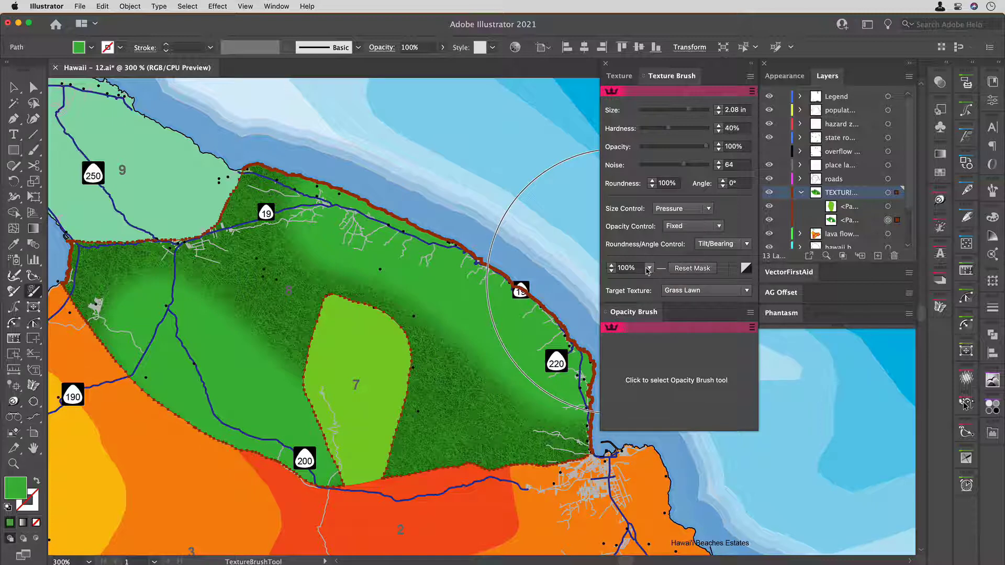
pyautogui.click(649, 269)
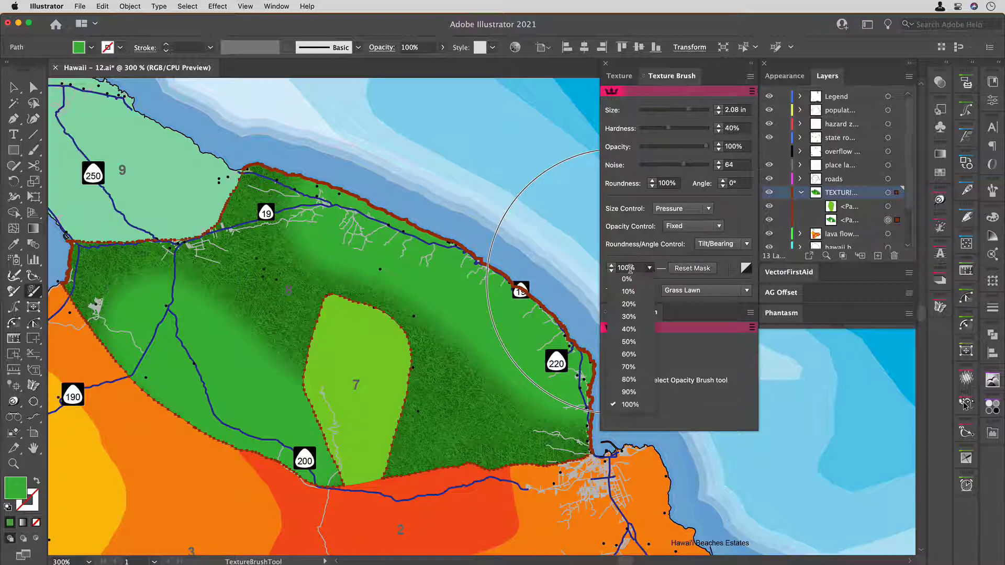
pyautogui.click(632, 318)
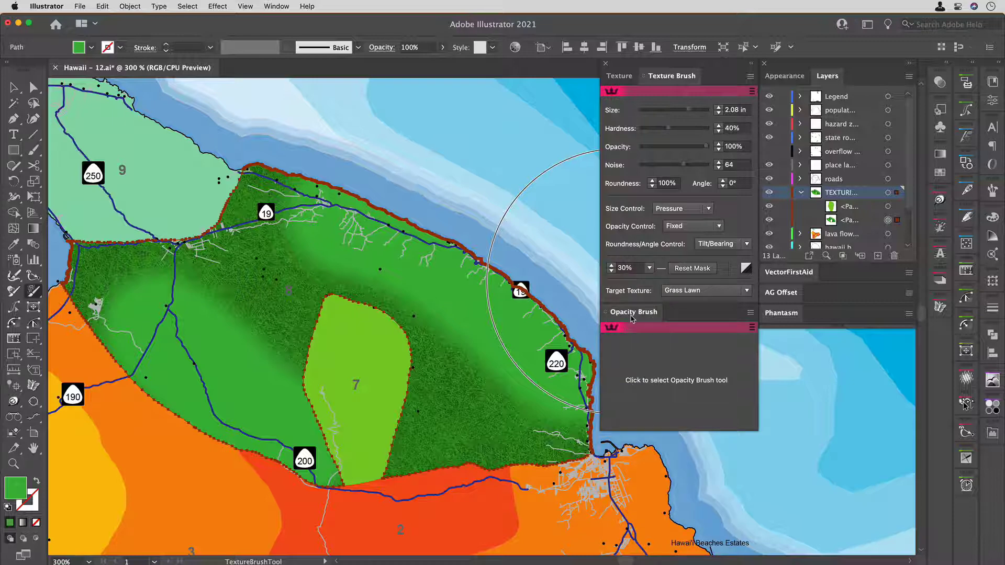
pyautogui.click(692, 269)
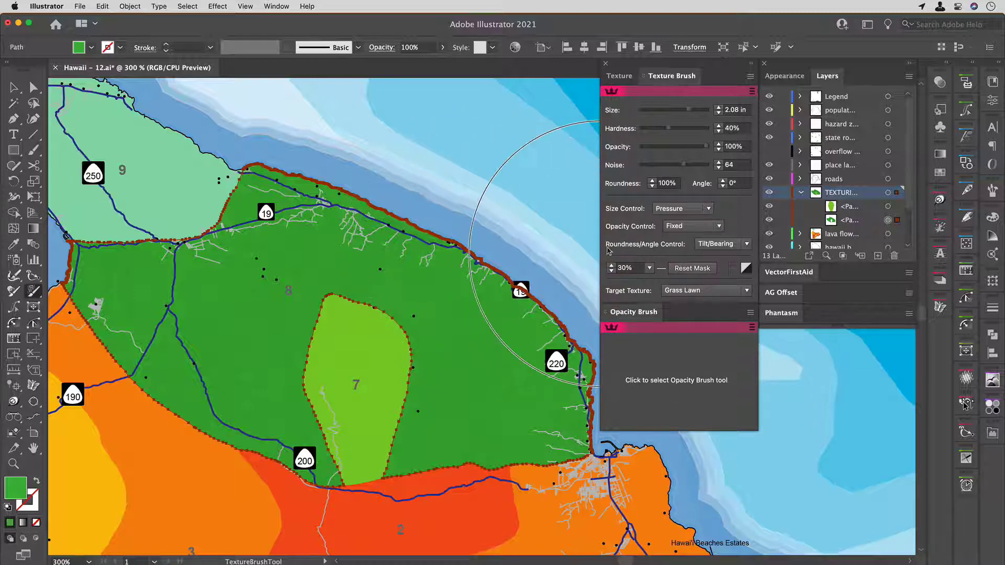
# Reset the texture mask to 100% to restore the full grass on Zone 8
pyautogui.click(648, 269)
pyautogui.click(625, 406)
pyautogui.click(683, 270)
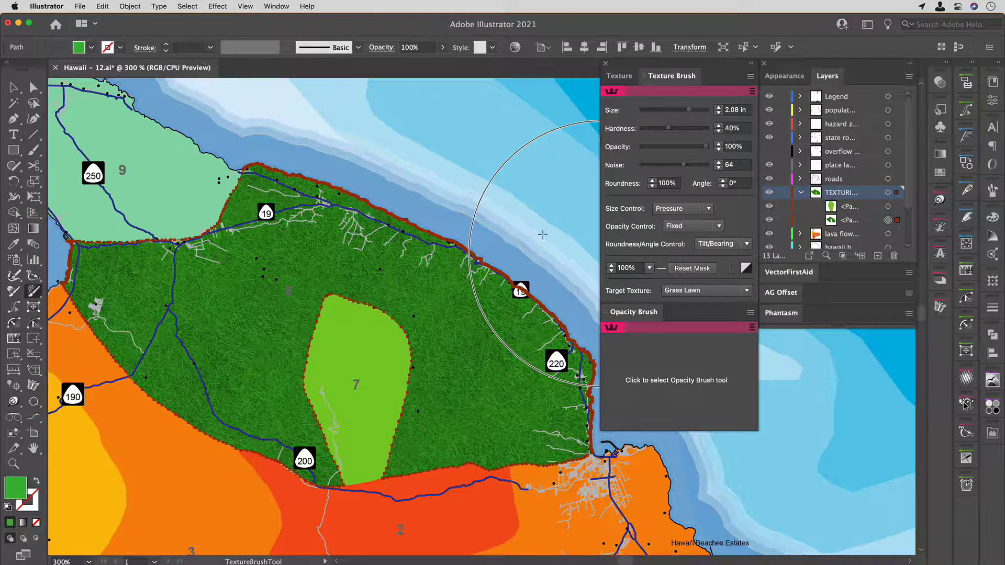
# Mask the grass along Zone 8's coast and southern edge, invert the mask, paint over the eastern interior and reset the mask
pyautogui.moveTo(314, 183)
pyautogui.mouseDown()
pyautogui.moveTo(426, 226)
pyautogui.moveTo(530, 303)
pyautogui.moveTo(549, 340)
pyautogui.mouseUp()
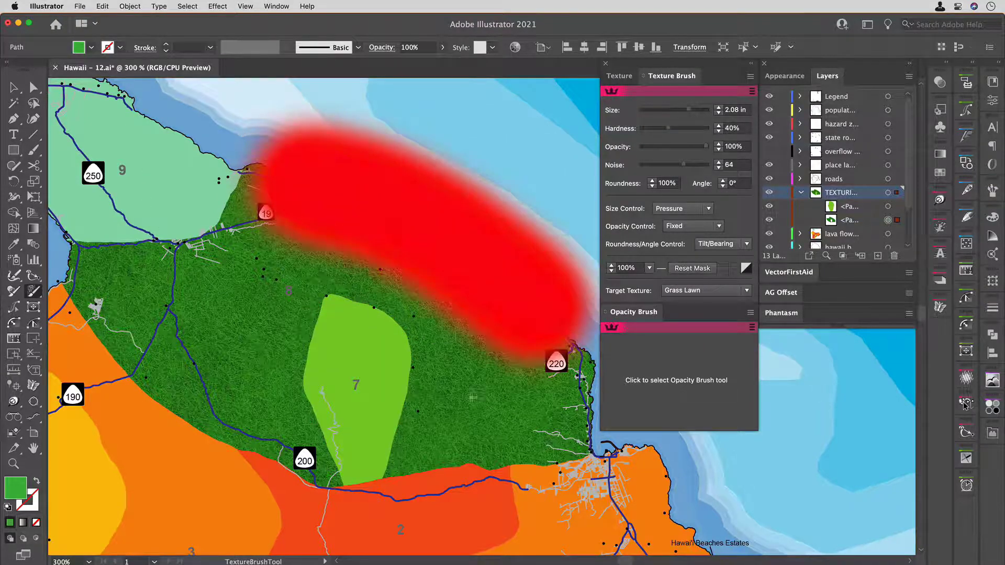
pyautogui.moveTo(477, 461)
pyautogui.mouseDown()
pyautogui.moveTo(298, 463)
pyautogui.moveTo(215, 431)
pyautogui.moveTo(144, 344)
pyautogui.mouseUp()
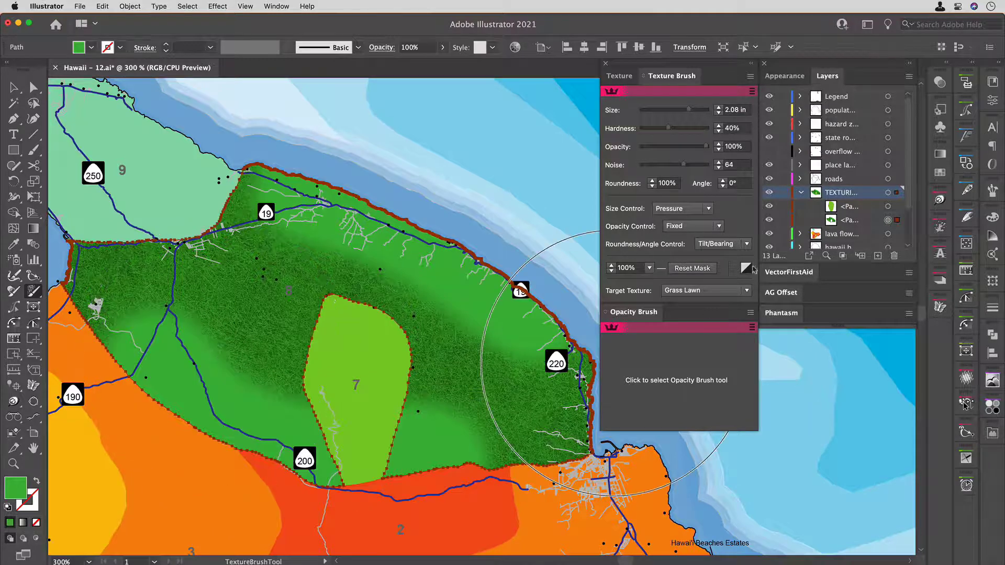
pyautogui.click(746, 269)
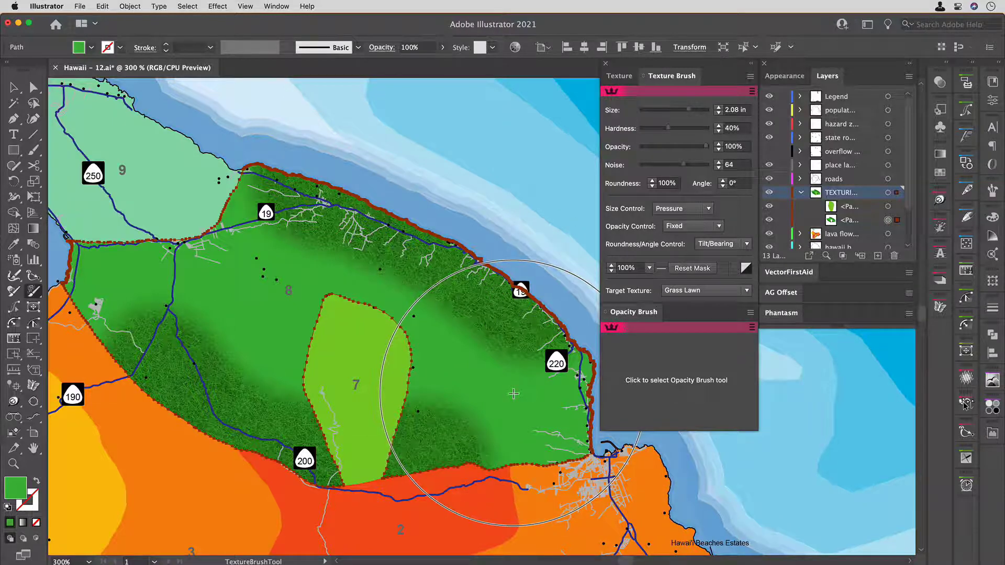
pyautogui.moveTo(419, 335)
pyautogui.mouseDown()
pyautogui.moveTo(418, 347)
pyautogui.moveTo(309, 262)
pyautogui.moveTo(565, 370)
pyautogui.moveTo(590, 448)
pyautogui.mouseUp()
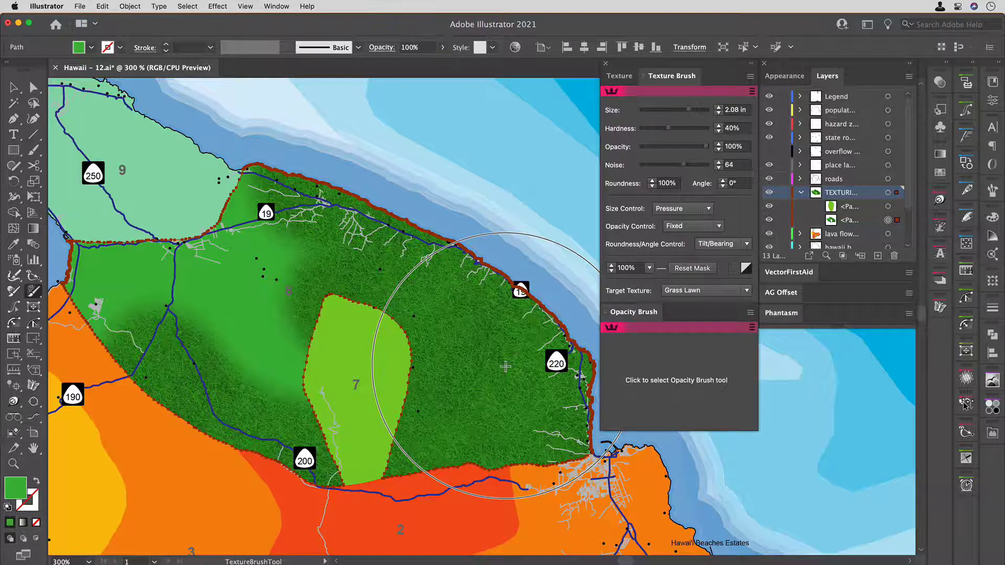
pyautogui.click(688, 269)
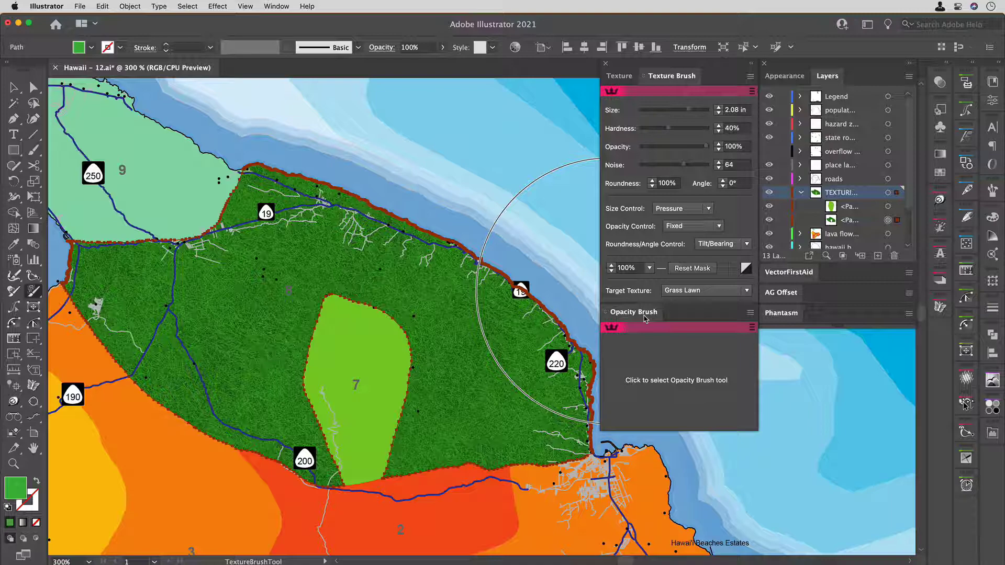
# Try a 0.4 in Opacity Brush stroke along the northeast edge of the western Zone 3 and undo it
pyautogui.press('super+minus')
pyautogui.press('super+minus')
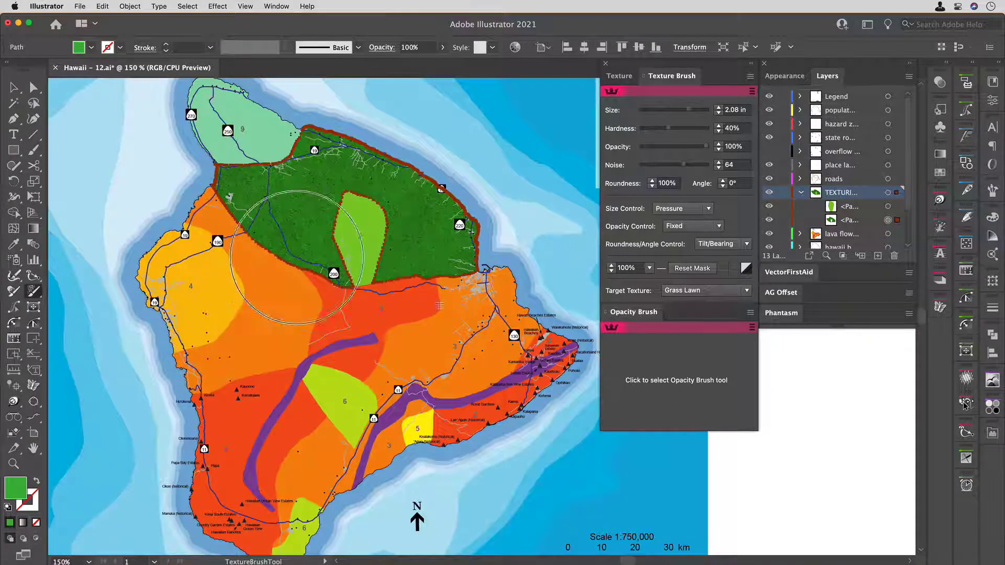
pyautogui.click(651, 342)
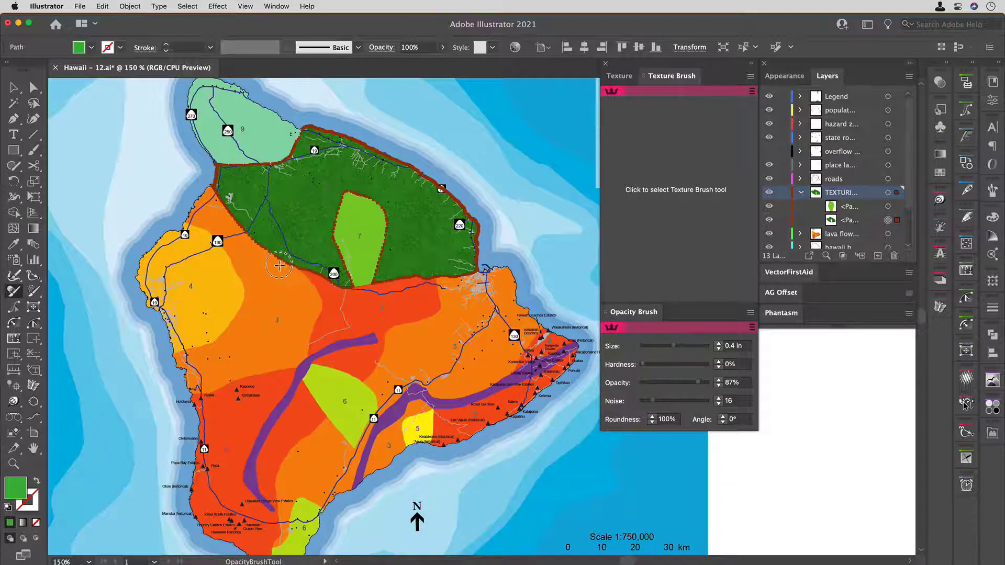
pyautogui.click(14, 88)
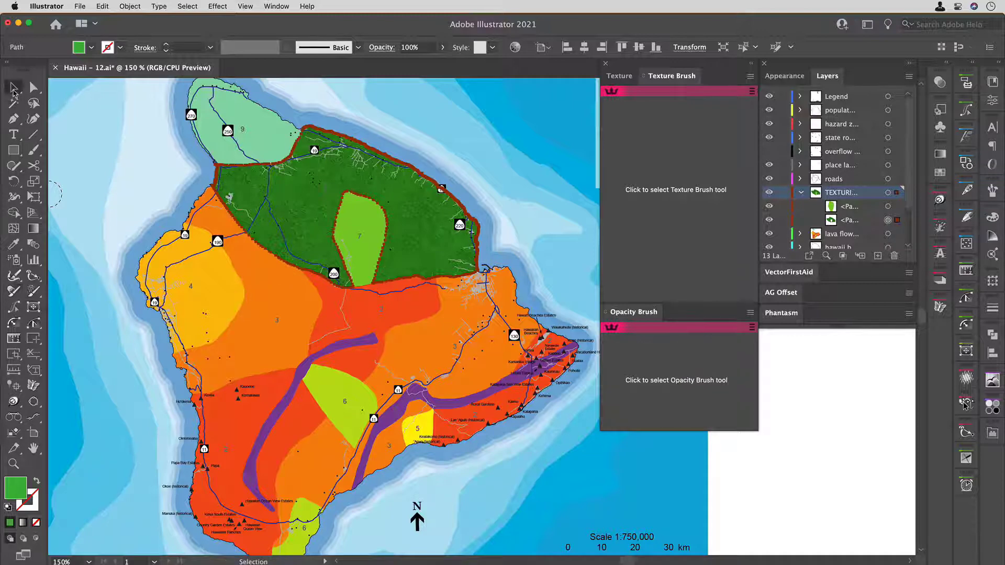
pyautogui.click(260, 304)
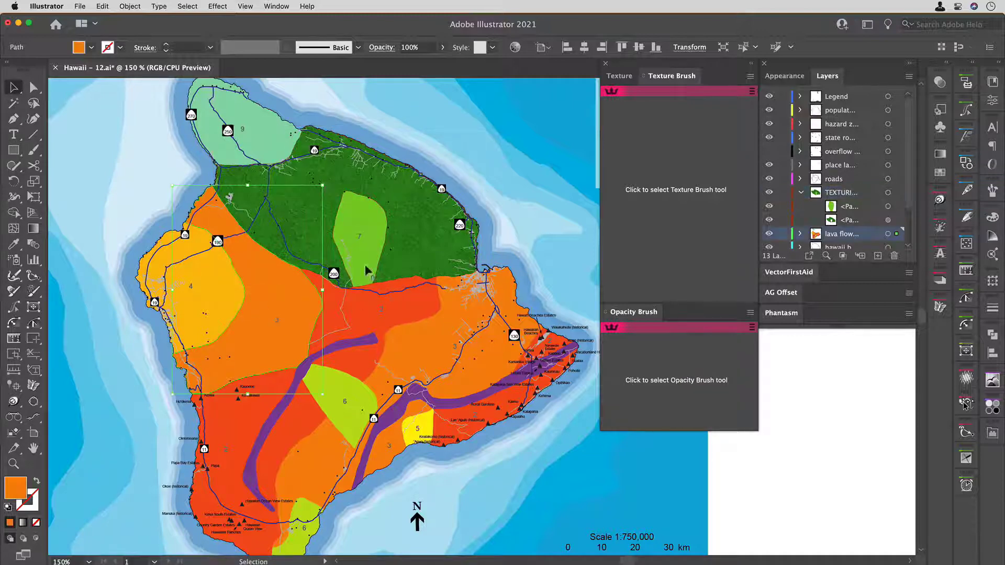
pyautogui.click(640, 354)
pyautogui.moveTo(216, 201)
pyautogui.mouseDown()
pyautogui.moveTo(232, 226)
pyautogui.moveTo(316, 295)
pyautogui.moveTo(319, 331)
pyautogui.moveTo(301, 363)
pyautogui.mouseUp()
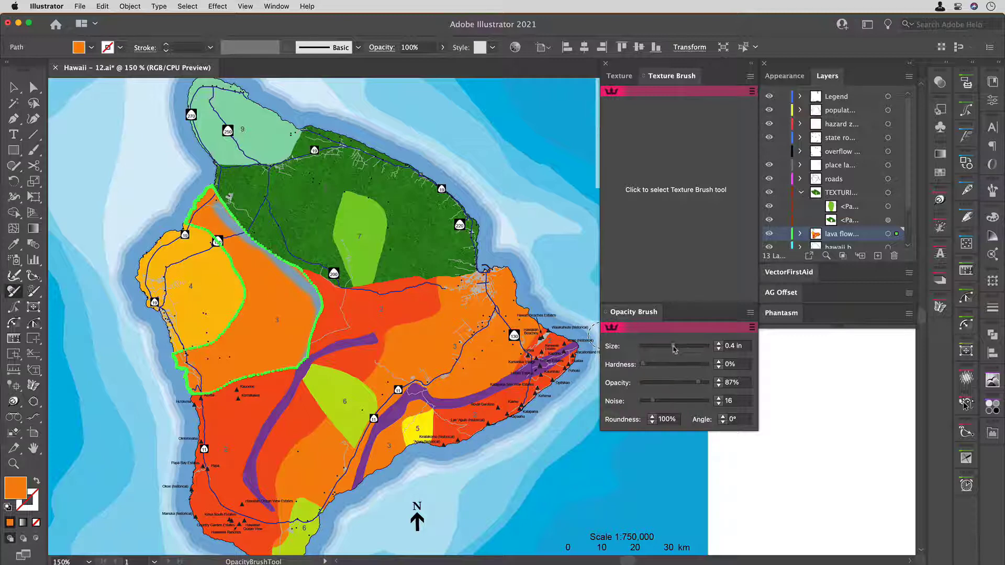
pyautogui.press('super+z')
pyautogui.press('super+z')
# Enlarge the Opacity Brush to 1.97 in and fade the northern, eastern and southern edges of the western Zone 3
pyautogui.moveTo(674, 349); pyautogui.dragTo(688, 346)
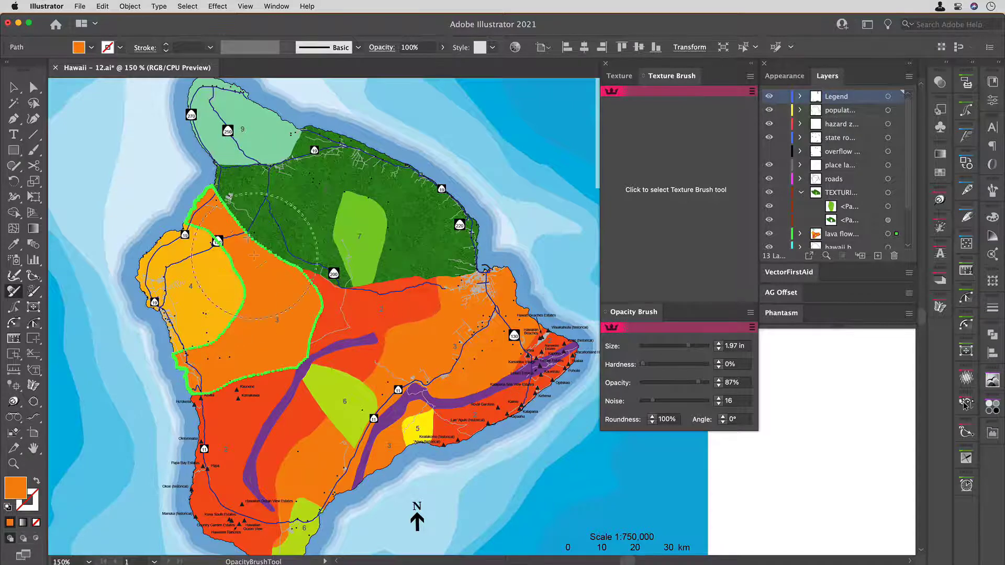
pyautogui.moveTo(215, 192)
pyautogui.mouseDown()
pyautogui.moveTo(230, 220)
pyautogui.moveTo(293, 267)
pyautogui.moveTo(322, 343)
pyautogui.moveTo(195, 406)
pyautogui.mouseUp()
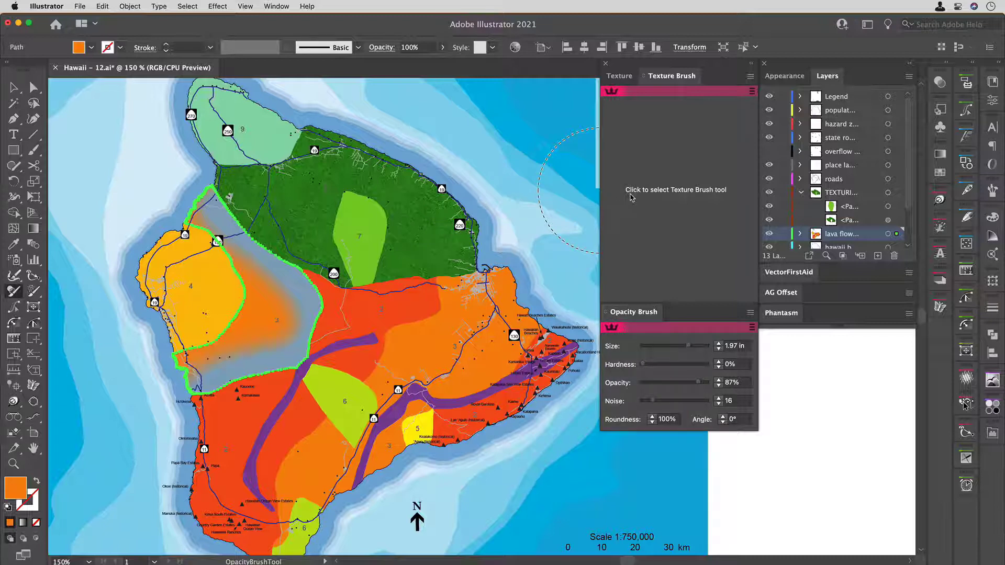
# Select the Zone 8 path and replace its grass texture with Concrete-Galaxy
pyautogui.click(14, 88)
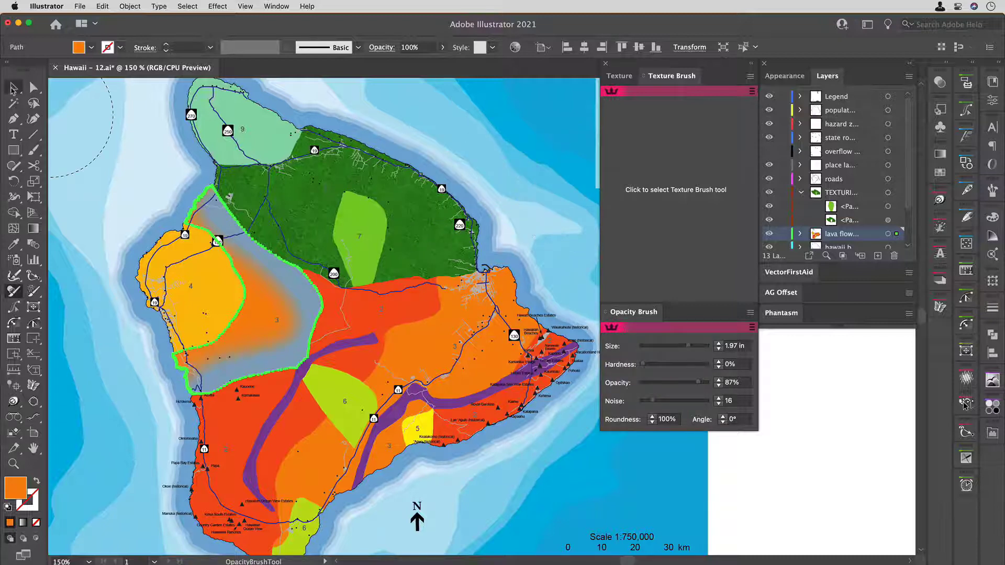
pyautogui.click(321, 169)
pyautogui.click(853, 221)
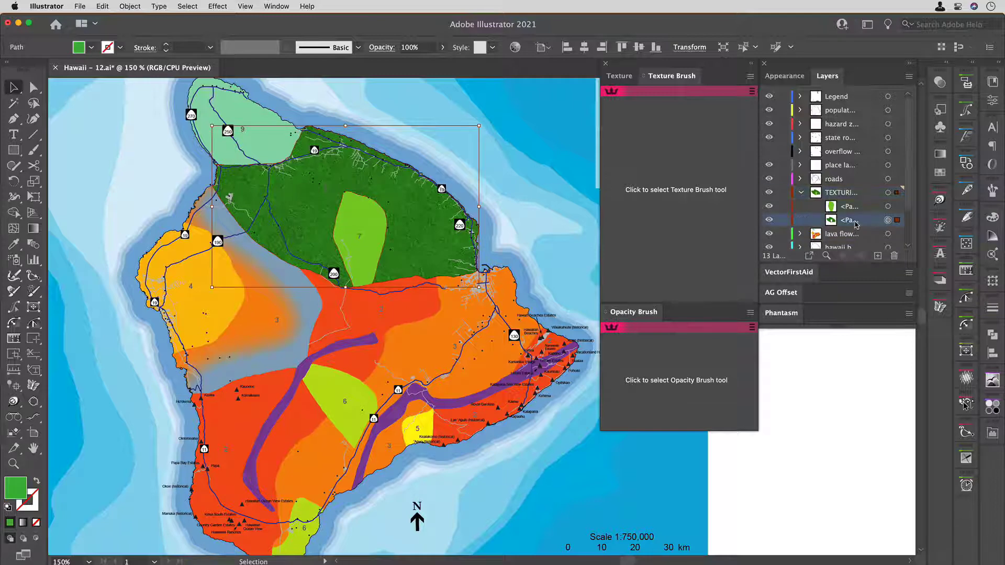
pyautogui.click(620, 77)
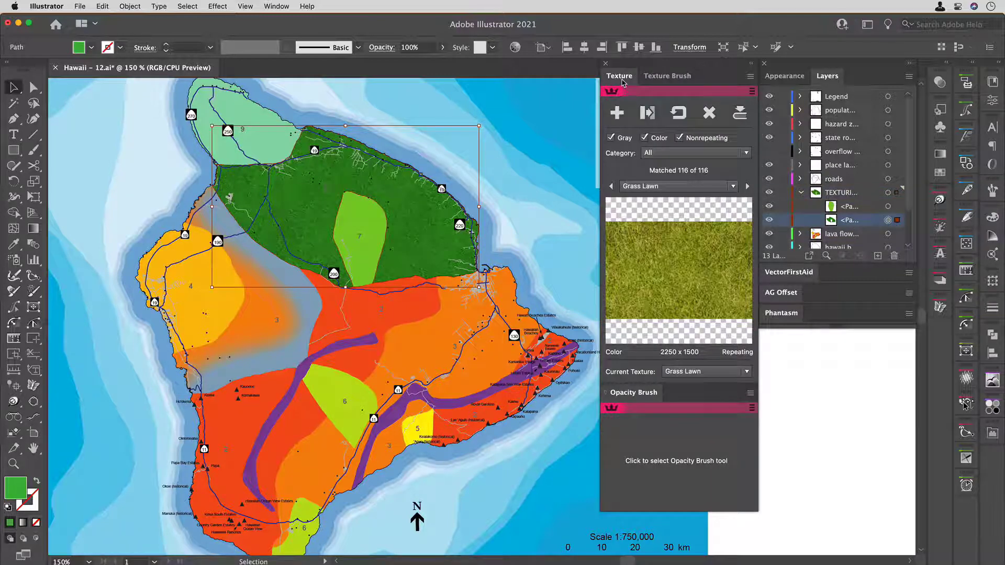
pyautogui.click(655, 187)
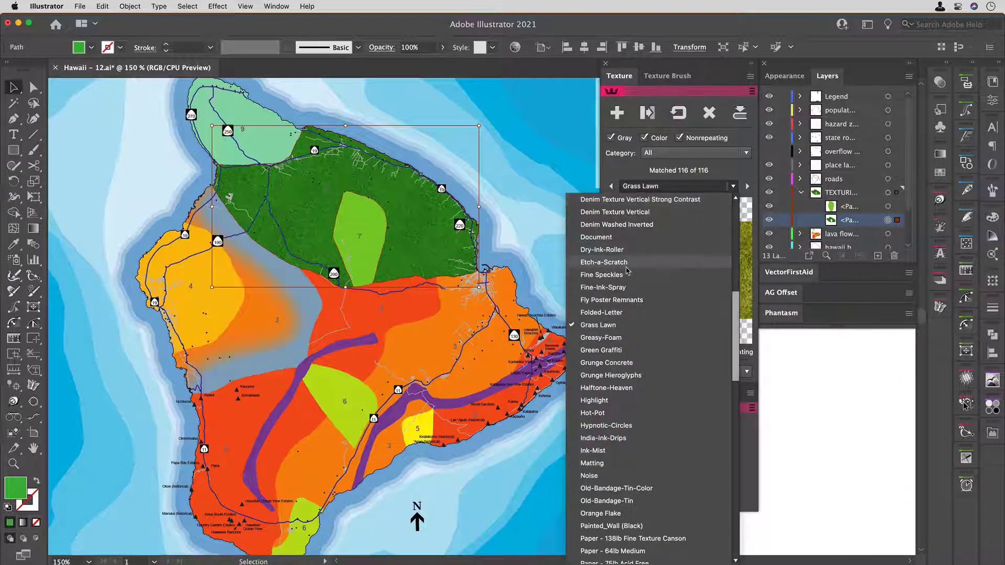
pyautogui.scroll(5, 630, 261)
pyautogui.scroll(7, 629, 270)
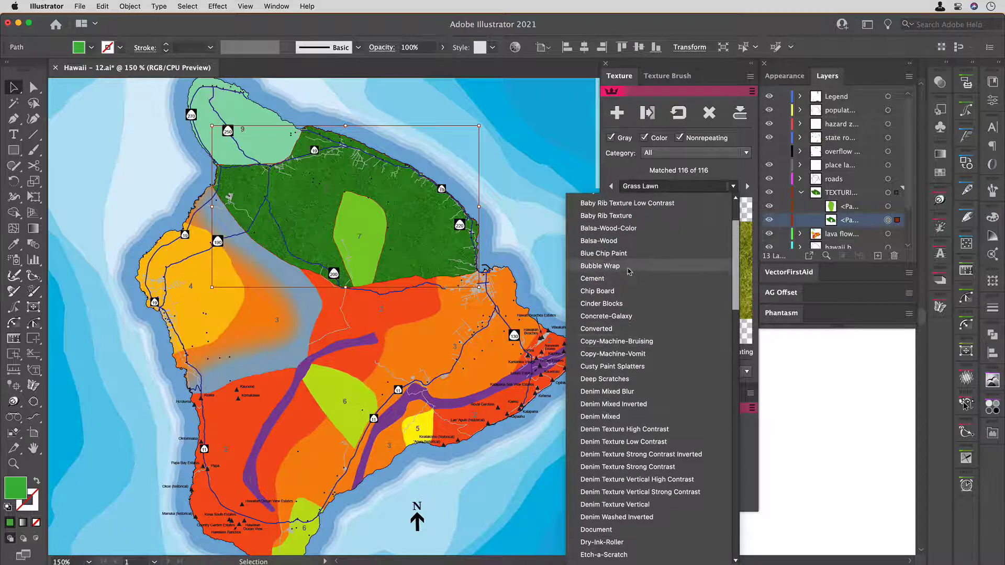
pyautogui.click(605, 317)
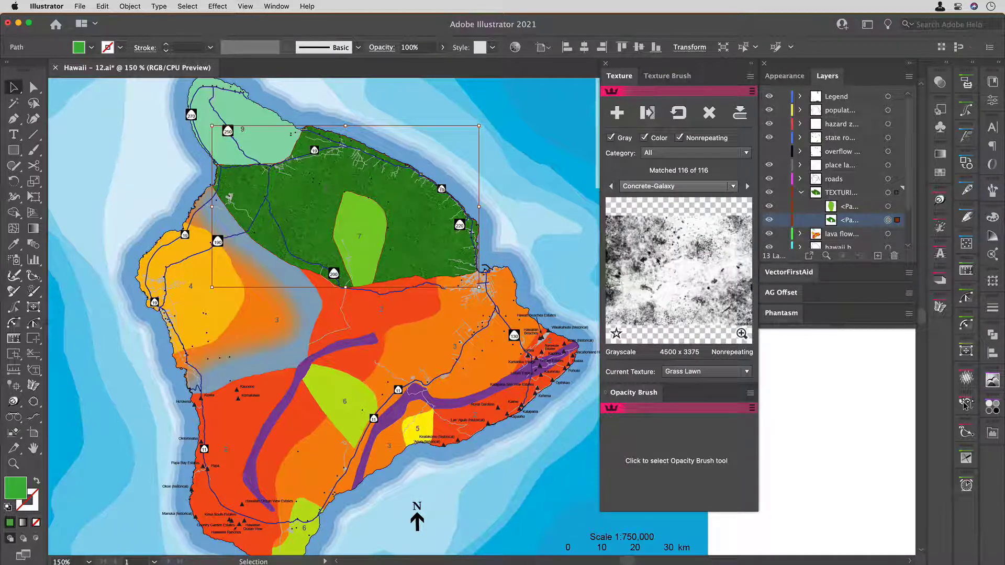
pyautogui.click(647, 113)
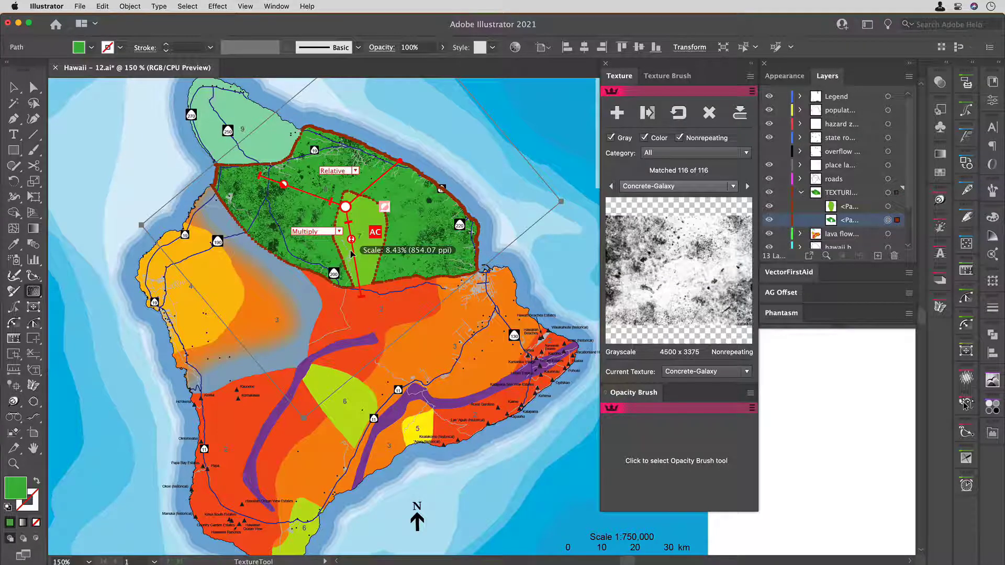
# Try scaling the Concrete-Galaxy texture on Zone 8 down to 3.11% and inverting it, and turn the inversion back off
pyautogui.moveTo(281, 185)
pyautogui.moveTo(352, 240)
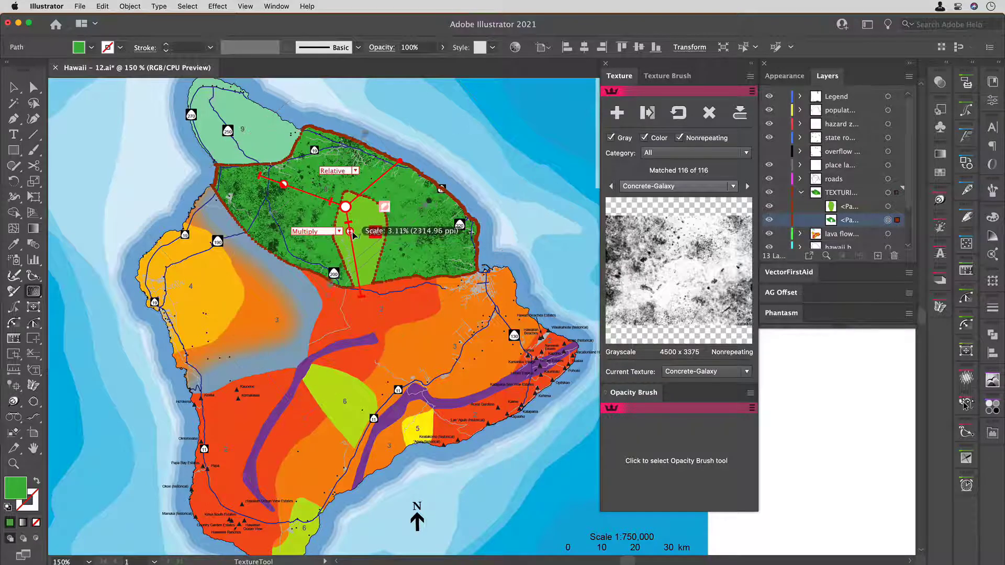
pyautogui.click(383, 208)
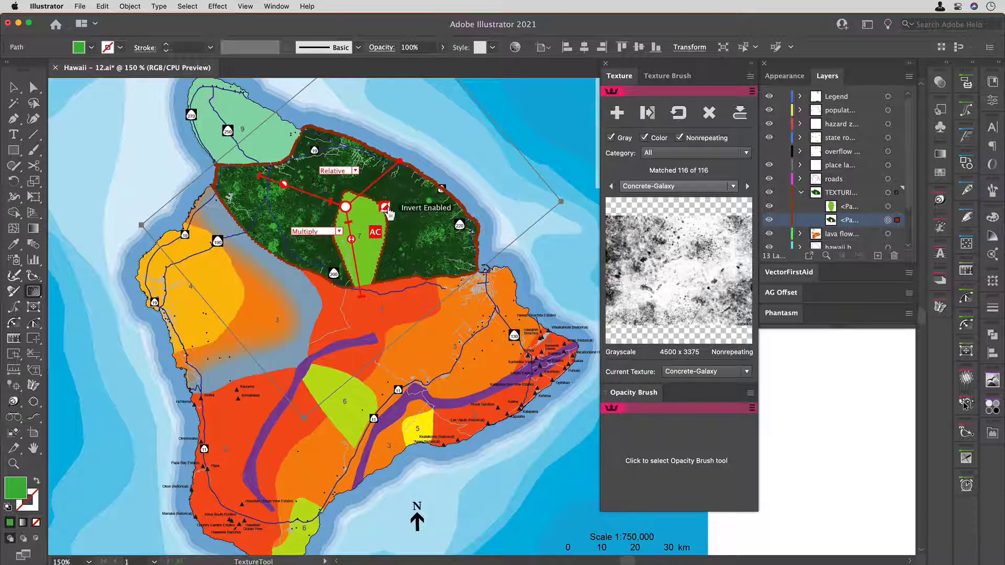
pyautogui.click(387, 210)
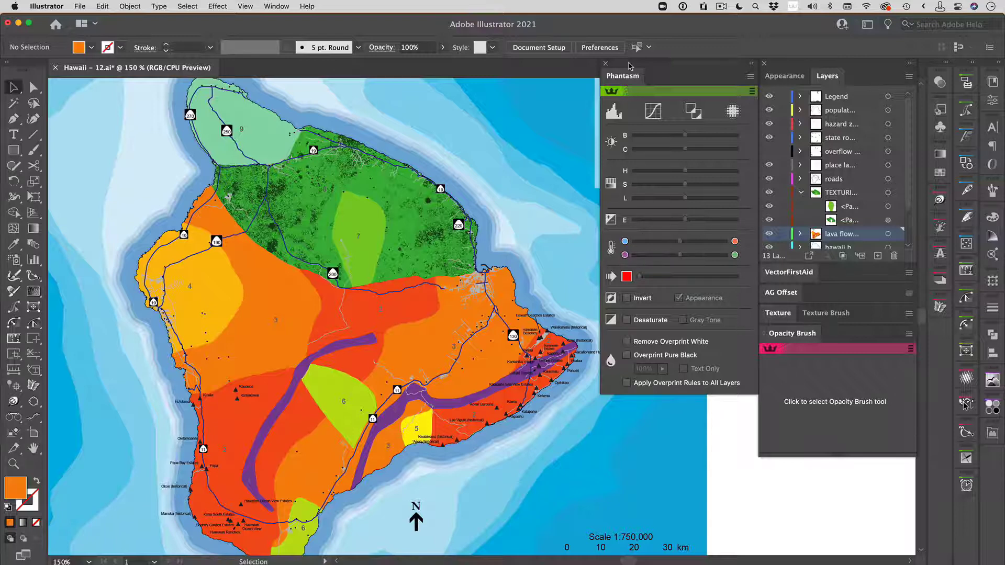
# Try shifting the hue and saturation of the western Zone 3 with Phantasm, and reset the adjustment
pyautogui.click(284, 291)
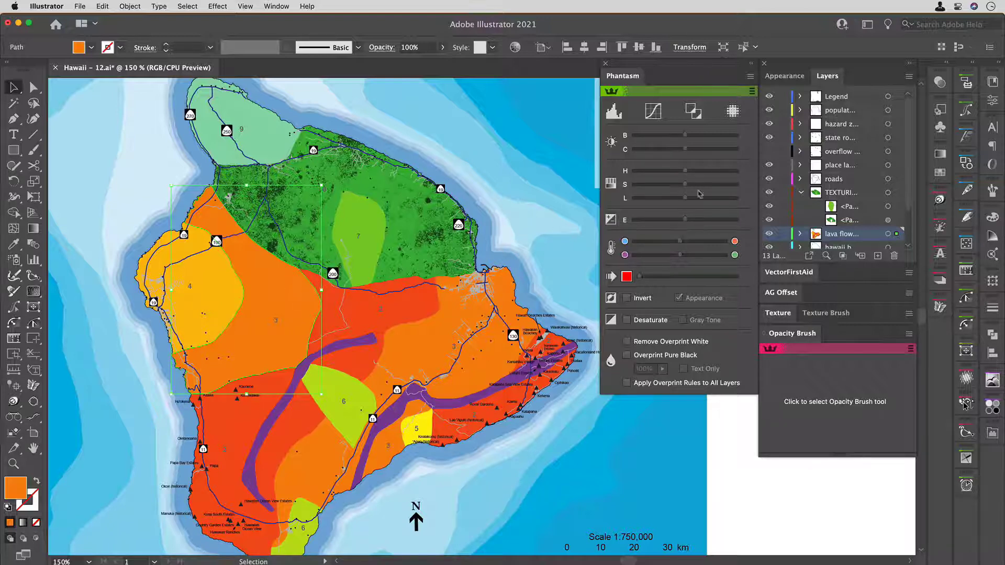
pyautogui.moveTo(688, 175); pyautogui.dragTo(682, 201)
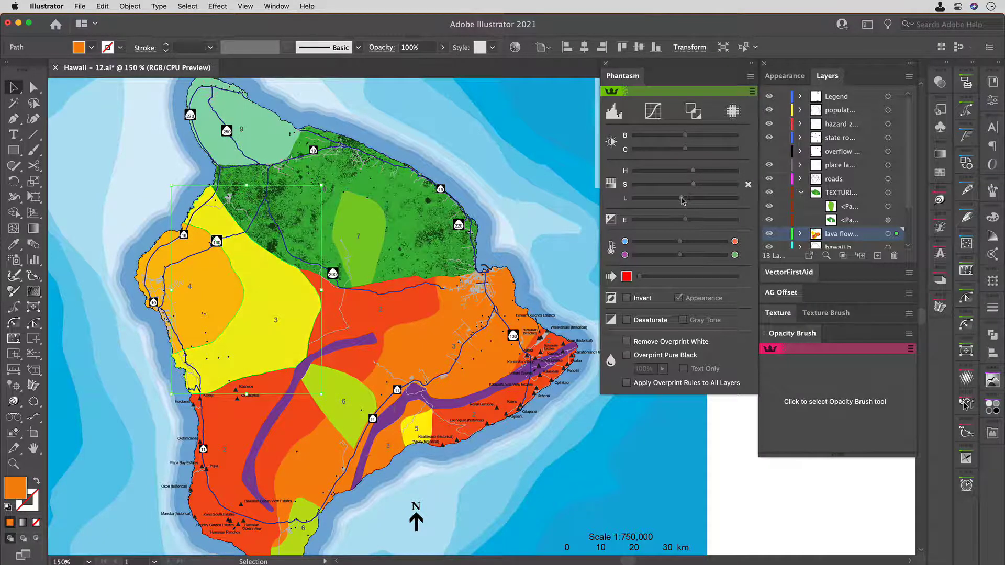
pyautogui.click(749, 185)
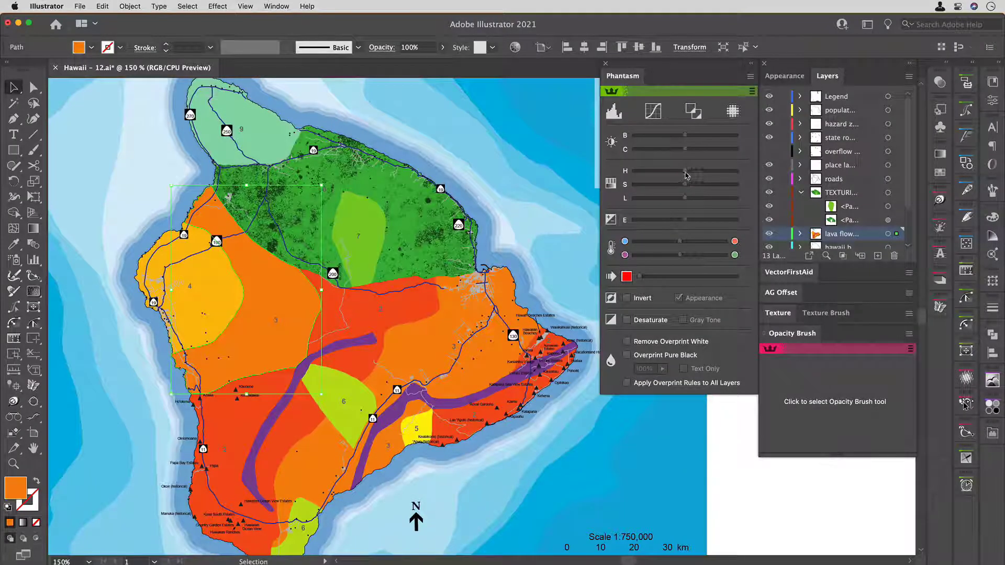
# Recolor the western Zone 3 with Phantasm's hue adjustment, trying purple and pink before settling on bright yellow
pyautogui.moveTo(686, 174); pyautogui.dragTo(652, 174)
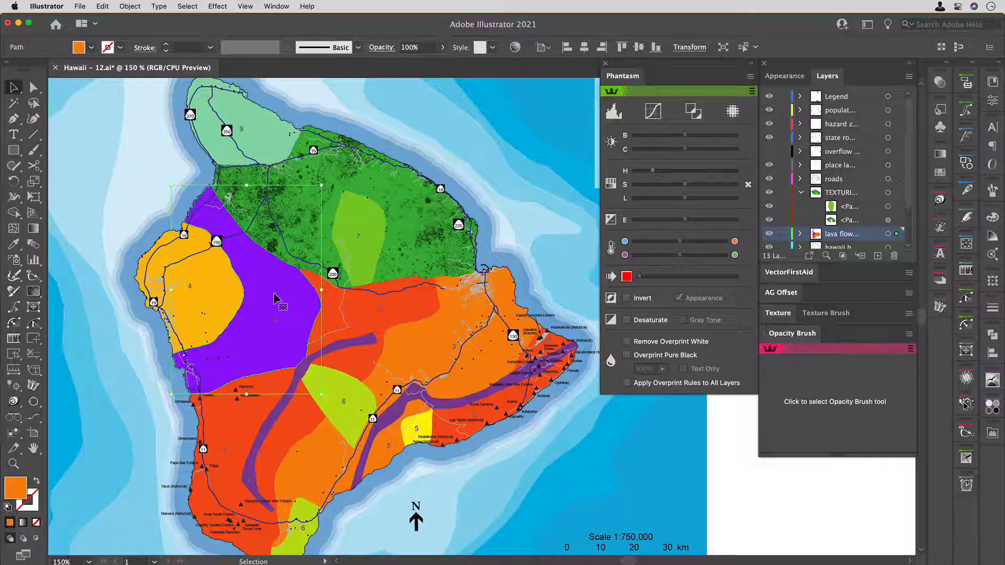
pyautogui.hscroll(1, 273, 296)
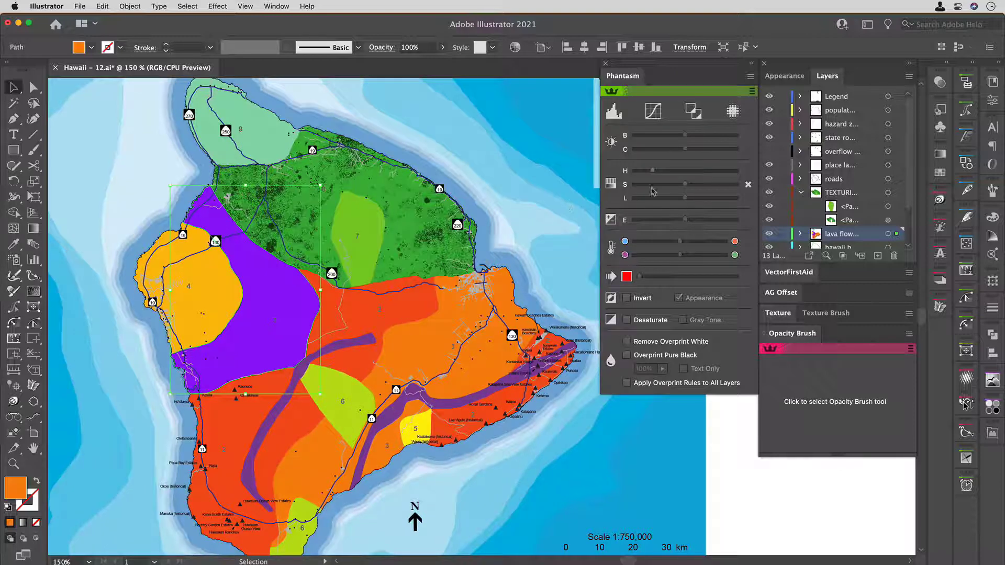
pyautogui.moveTo(654, 170)
pyautogui.mouseDown()
pyautogui.moveTo(683, 170)
pyautogui.moveTo(669, 173)
pyautogui.mouseUp()
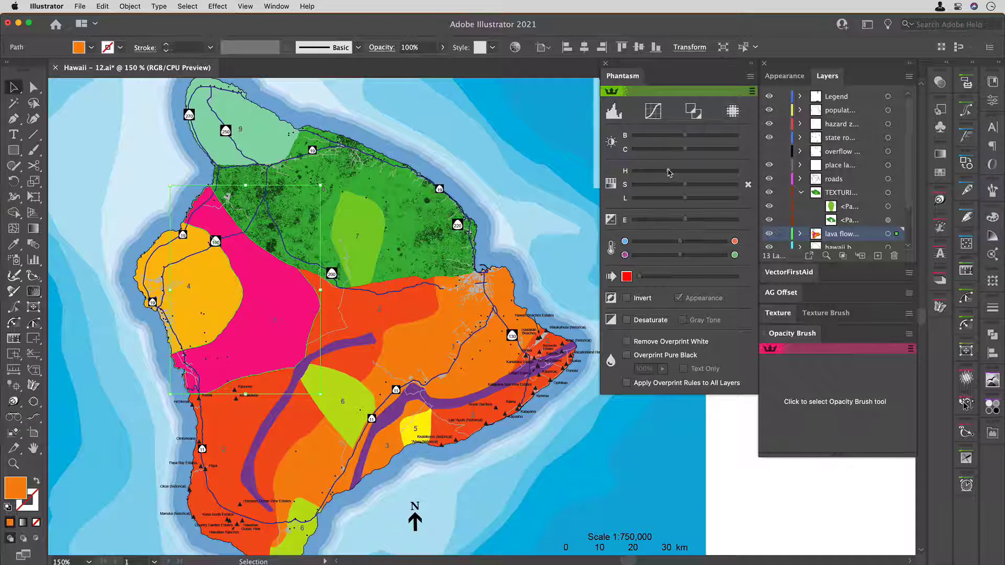
pyautogui.moveTo(669, 172); pyautogui.dragTo(696, 172)
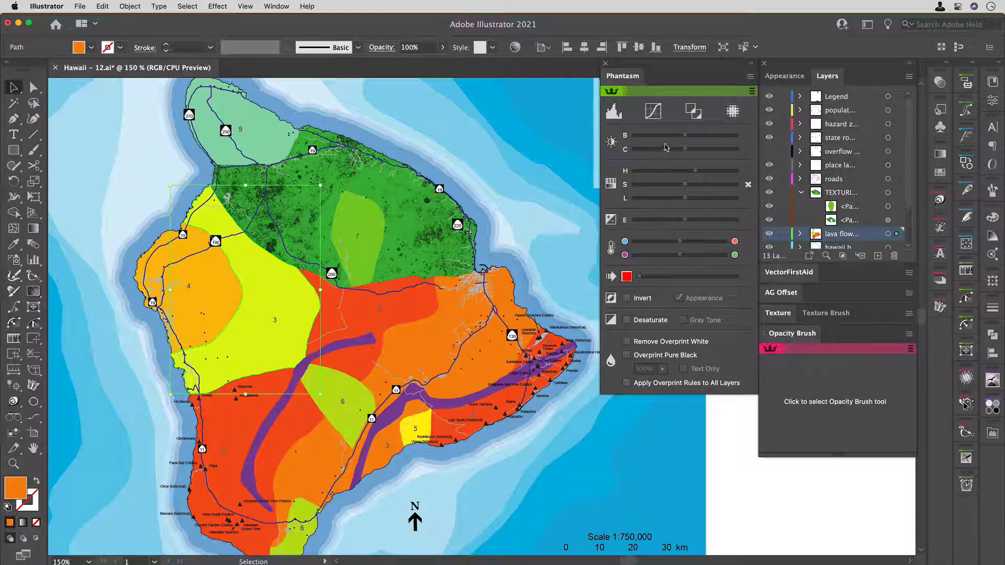
pyautogui.moveTo(687, 139)
pyautogui.mouseDown()
pyautogui.moveTo(699, 138)
pyautogui.moveTo(677, 139)
pyautogui.moveTo(687, 138)
pyautogui.mouseUp()
pyautogui.moveTo(685, 219)
pyautogui.mouseDown()
pyautogui.moveTo(671, 220)
pyautogui.moveTo(685, 220)
pyautogui.mouseUp()
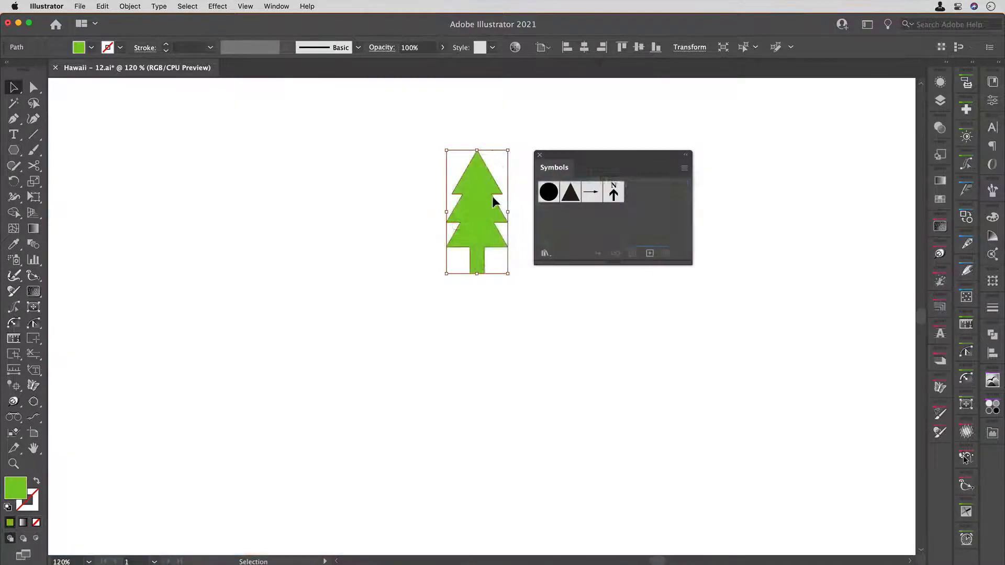
# Save the green tree artwork as a dynamic graphic symbol named TREE
pyautogui.press('F8')
pyautogui.write('TREE')
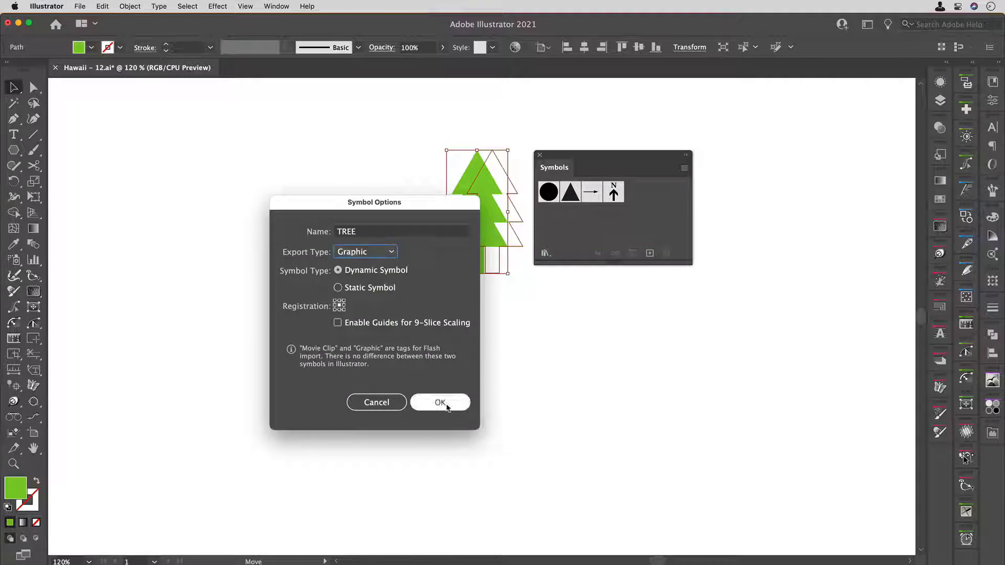
pyautogui.press('Return')
pyautogui.moveTo(609, 154); pyautogui.dragTo(686, 137)
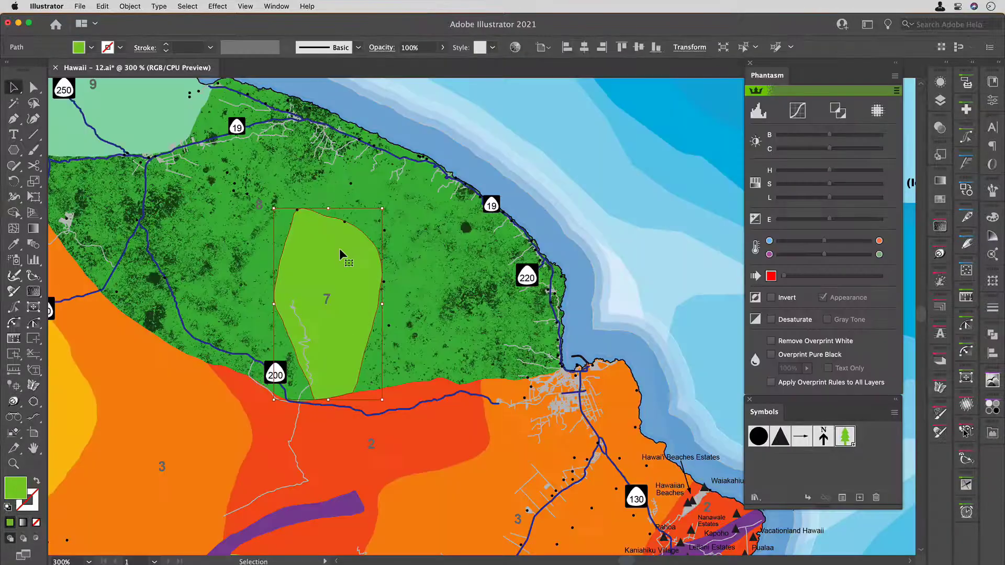
# Apply a Phantasm halftone to Zone 7 with the TREE symbol as dot shape, bending the dot gain to input 48, output 54
pyautogui.click(877, 111)
pyautogui.click(796, 252)
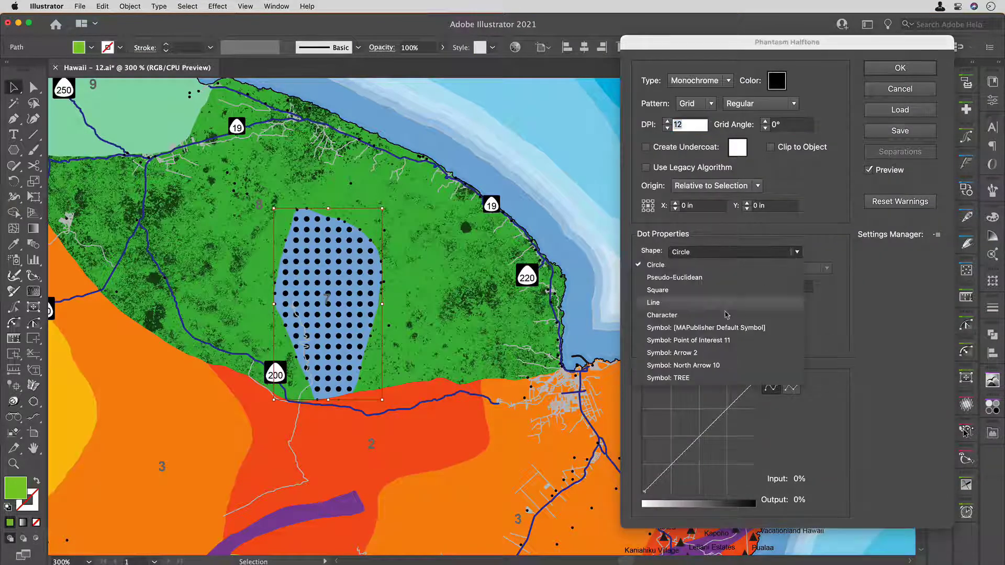
pyautogui.click(686, 377)
pyautogui.moveTo(698, 437)
pyautogui.mouseDown()
pyautogui.moveTo(693, 423)
pyautogui.moveTo(696, 433)
pyautogui.mouseUp()
# Set the halftone's grid angle to 45° and add a dark green undercoat behind the trees in Zone 7
pyautogui.click(773, 124)
pyautogui.write('45')
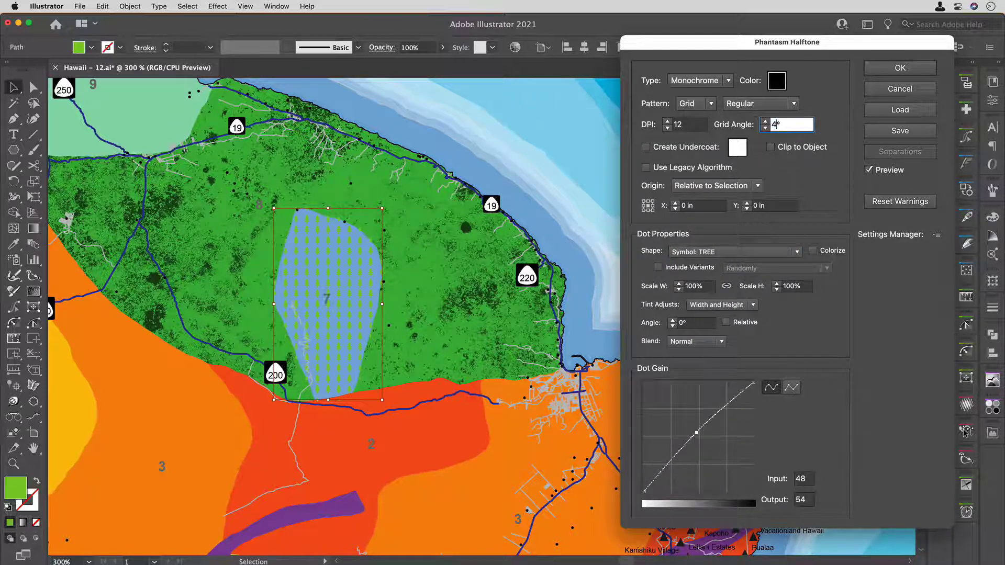
pyautogui.press('Tab')
pyautogui.click(646, 147)
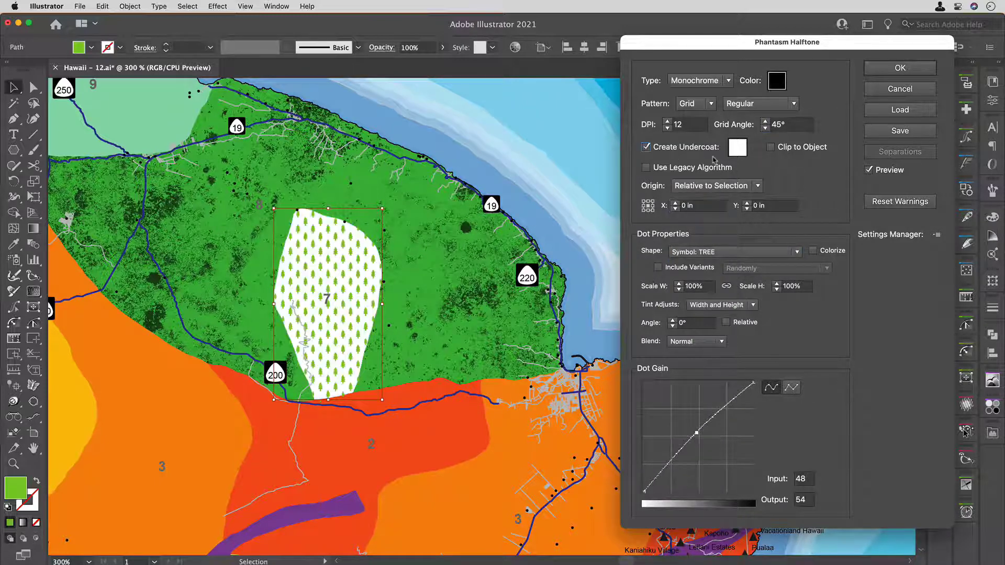
pyautogui.click(737, 147)
pyautogui.write('0D3A02')
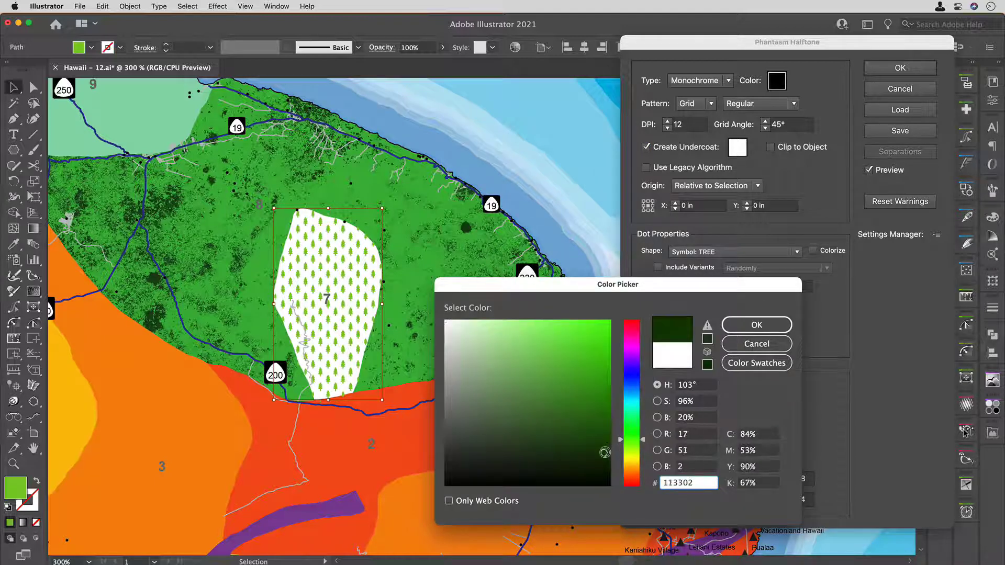
pyautogui.click(756, 325)
# Increase the DPI of Zone 7's tree halftone by three increments
pyautogui.click(667, 121)
pyautogui.click(667, 121)
pyautogui.click(667, 121)
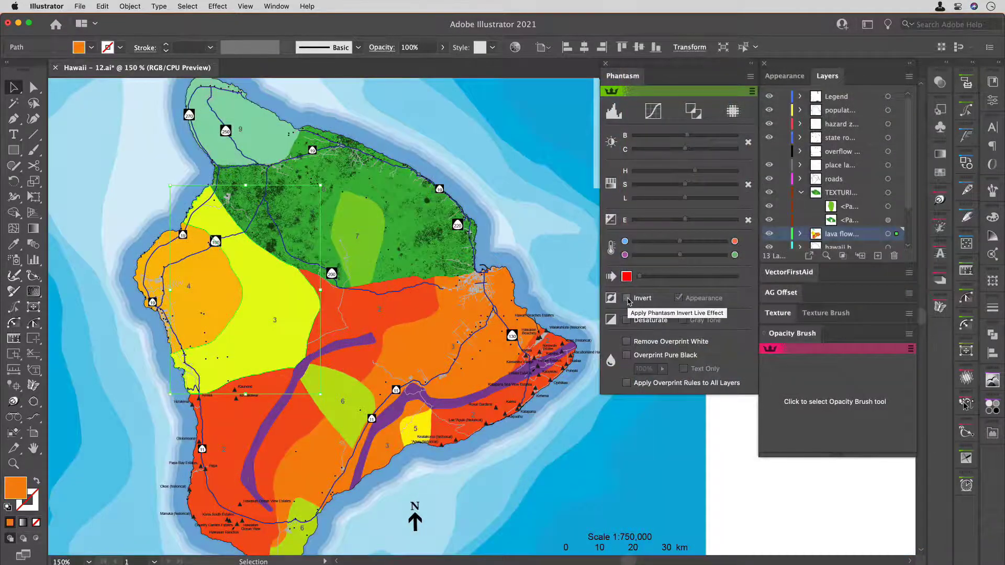
# Try inverting the color of the western Zone 3 with Phantasm, and turn the inversion back off
pyautogui.click(627, 298)
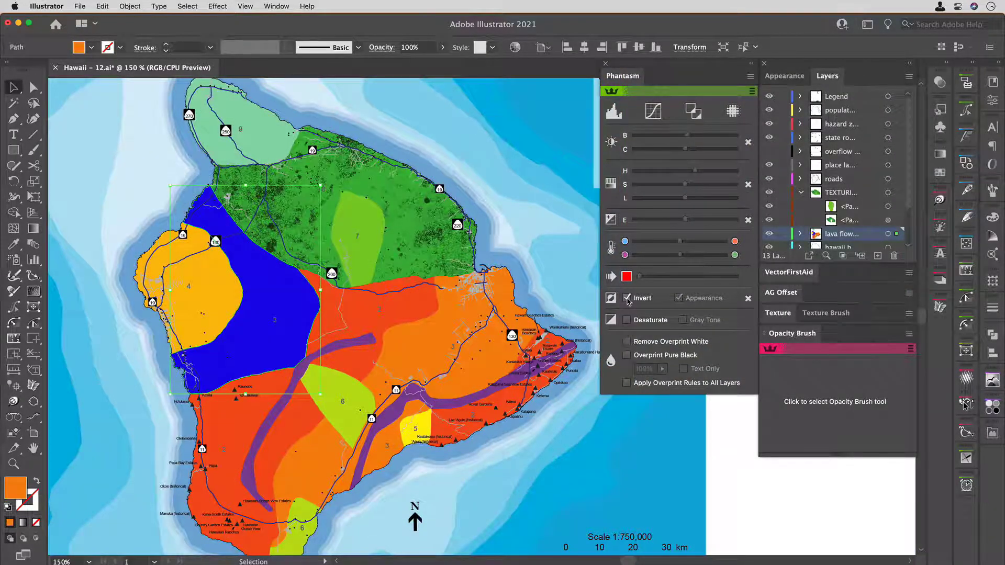
pyautogui.click(627, 298)
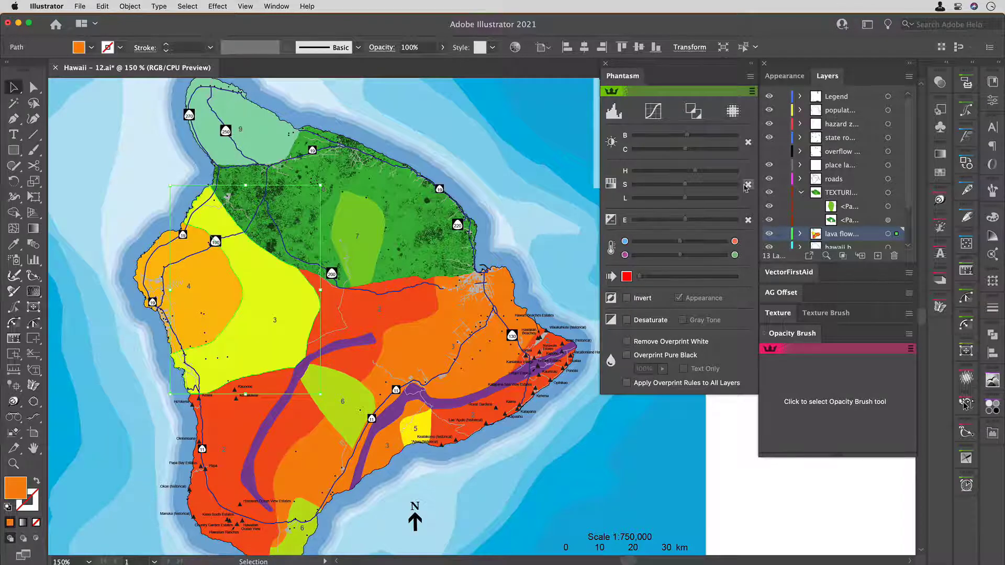
# Reset the Phantasm hue/saturation, brightness/contrast and exposure adjustments on the western Zone 3
pyautogui.click(748, 185)
pyautogui.click(747, 142)
pyautogui.click(748, 220)
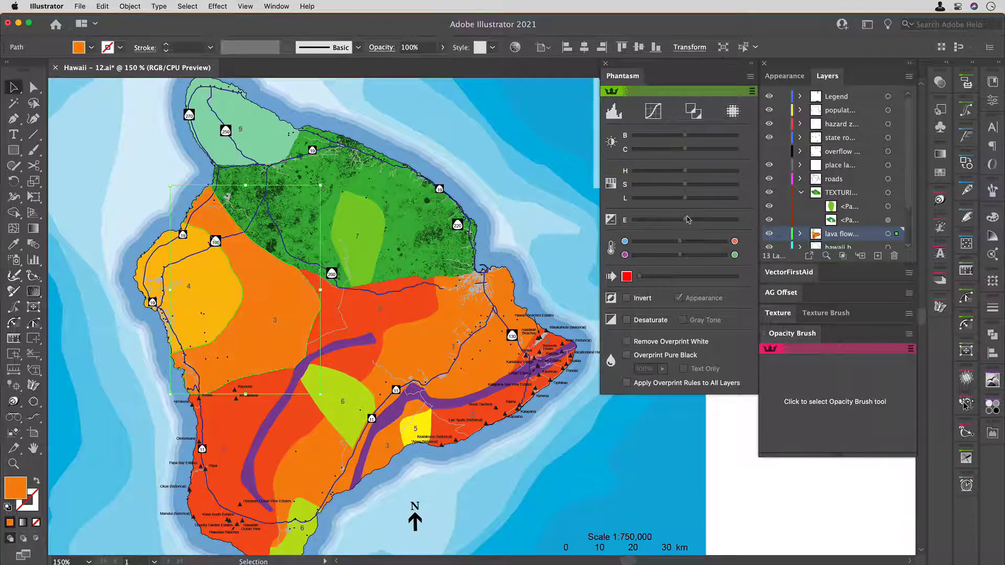